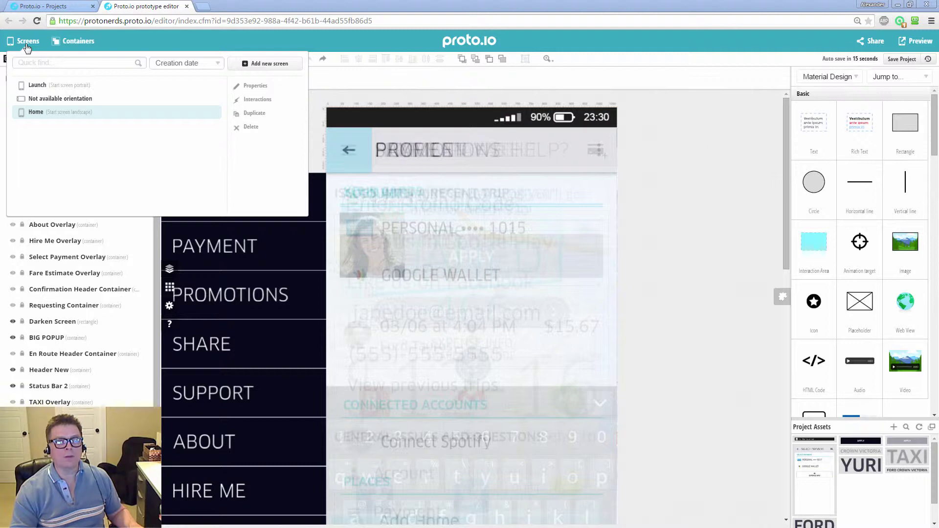
Step: Open the Launch screen and look over its full artwork down to the UBER logo and tagline
{"action": "left_click", "coordinate": [37, 85]}
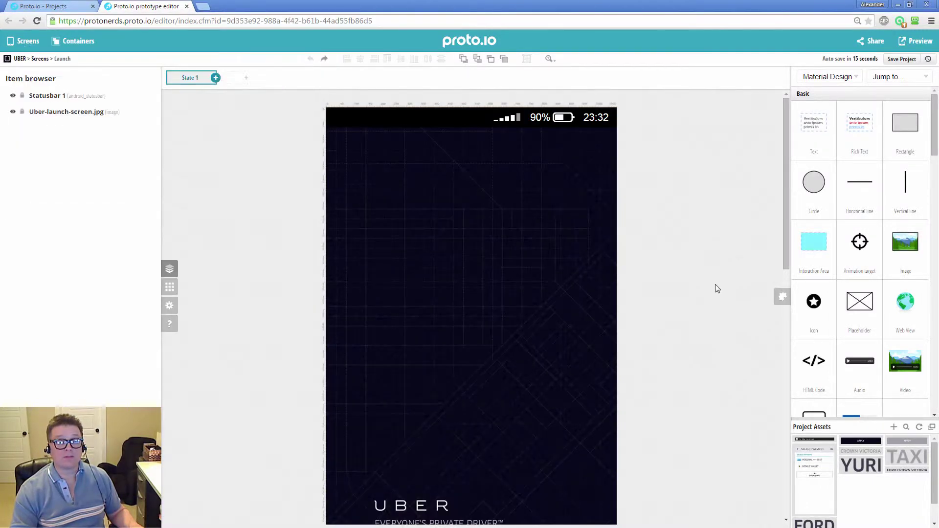
{"action": "left_click_drag", "start_coordinate": [785, 254], "coordinate": [784, 180]}
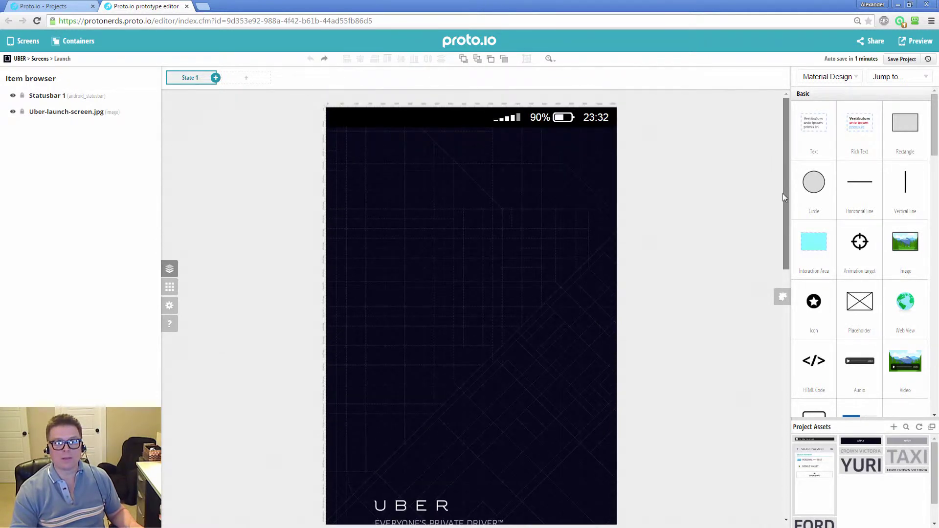
{"action": "left_click_drag", "start_coordinate": [782, 193], "coordinate": [782, 210]}
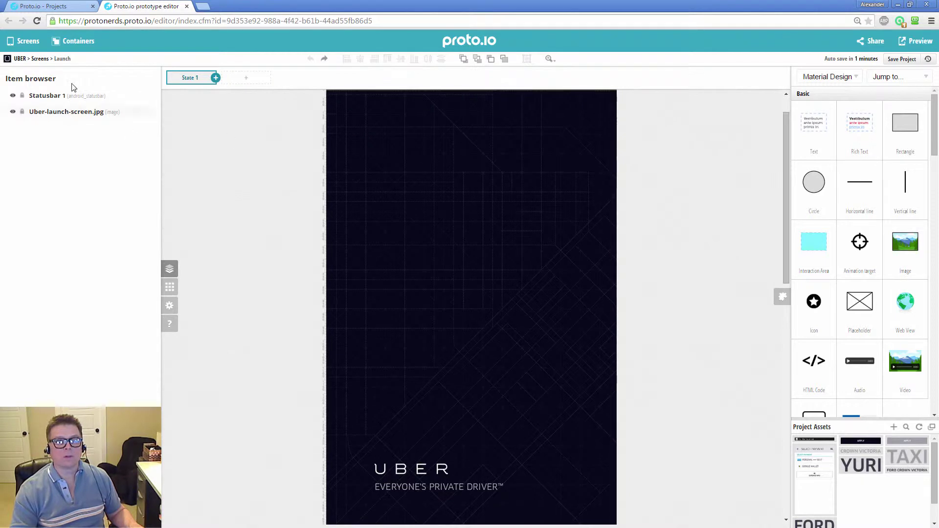
Step: Review the settings of the Launch screen's "Load Home Screen 2" interaction, including its trigger options and delay, and leave without saving
{"action": "left_click", "coordinate": [29, 43]}
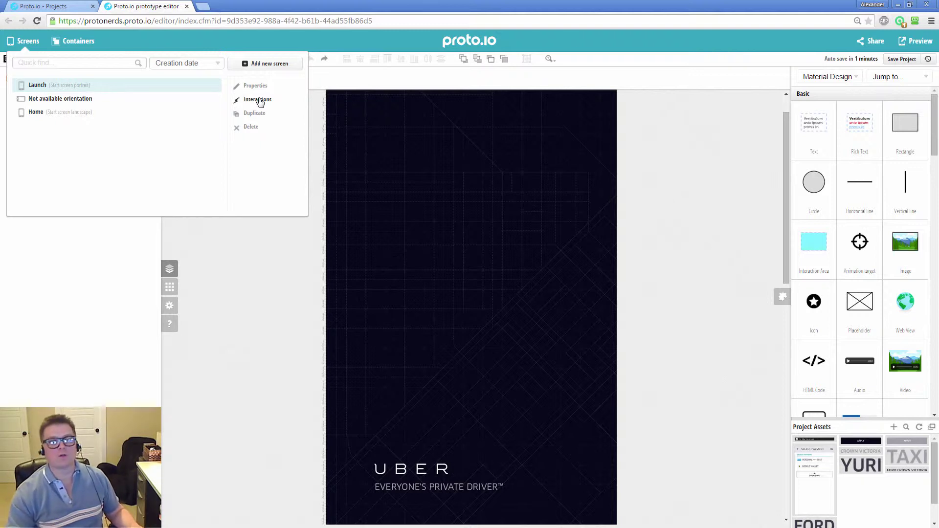
{"action": "left_click", "coordinate": [258, 100]}
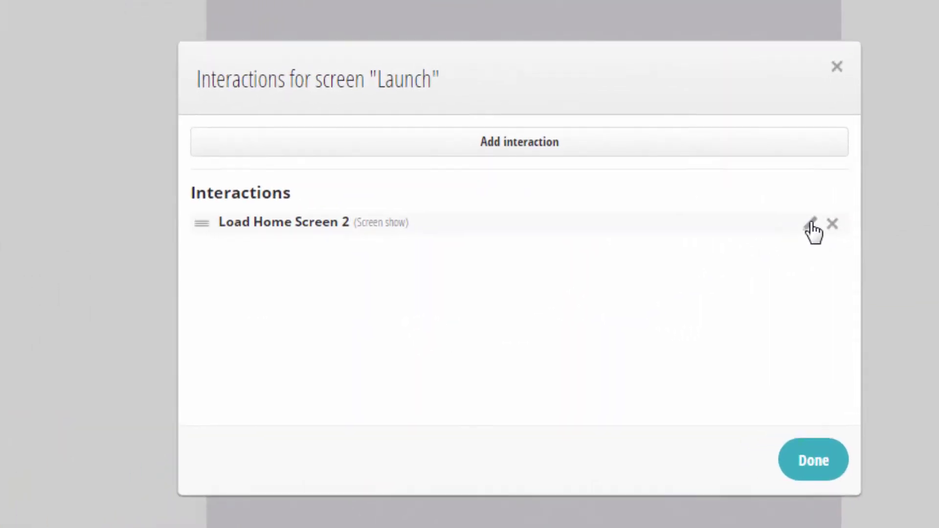
{"action": "left_click", "coordinate": [811, 226]}
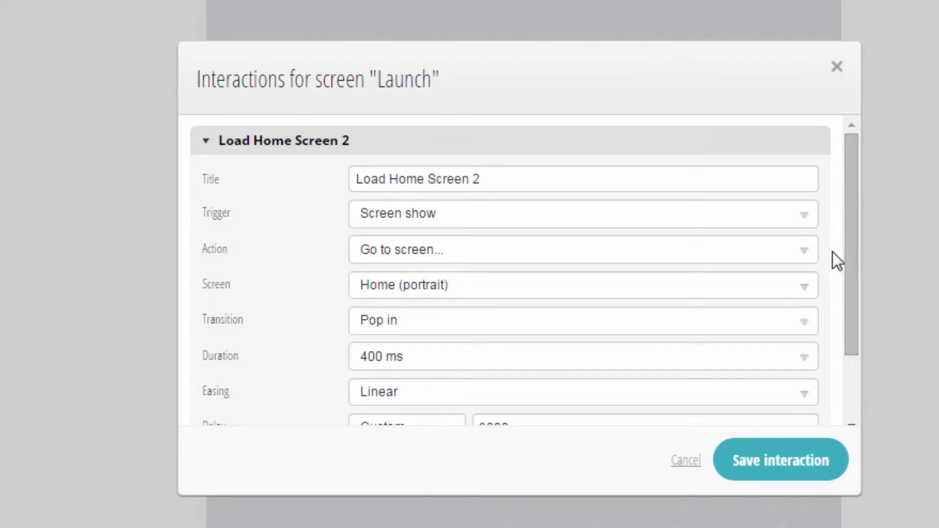
{"action": "left_click", "coordinate": [808, 217]}
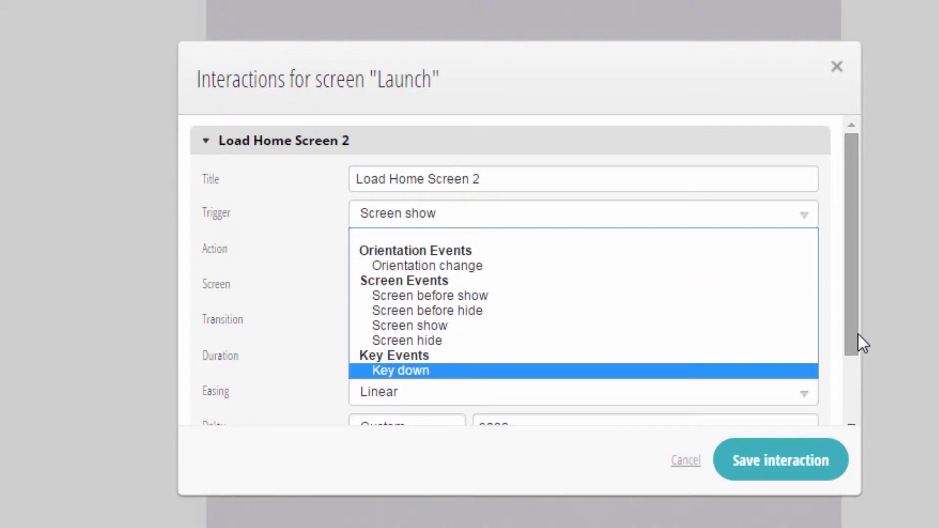
{"action": "left_click_drag", "start_coordinate": [857, 335], "coordinate": [856, 382]}
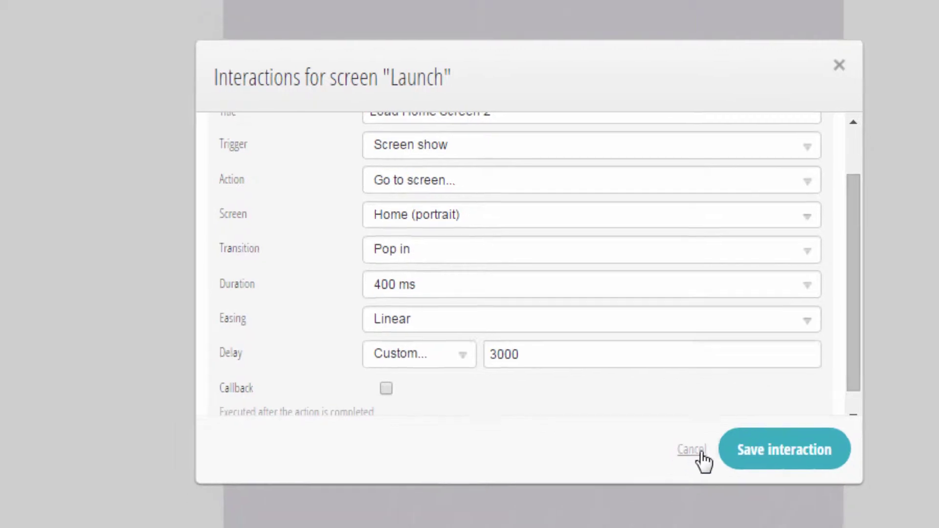
{"action": "left_click", "coordinate": [685, 460]}
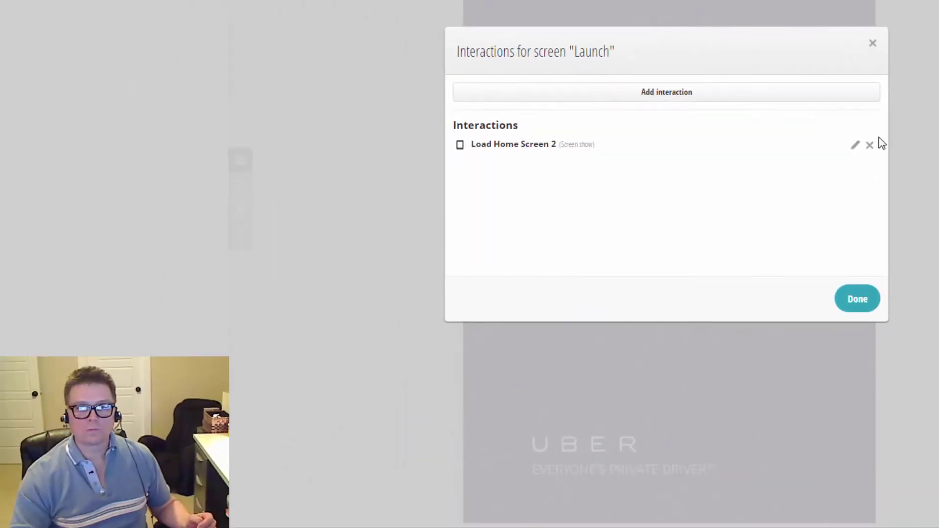
{"action": "left_click", "coordinate": [857, 300]}
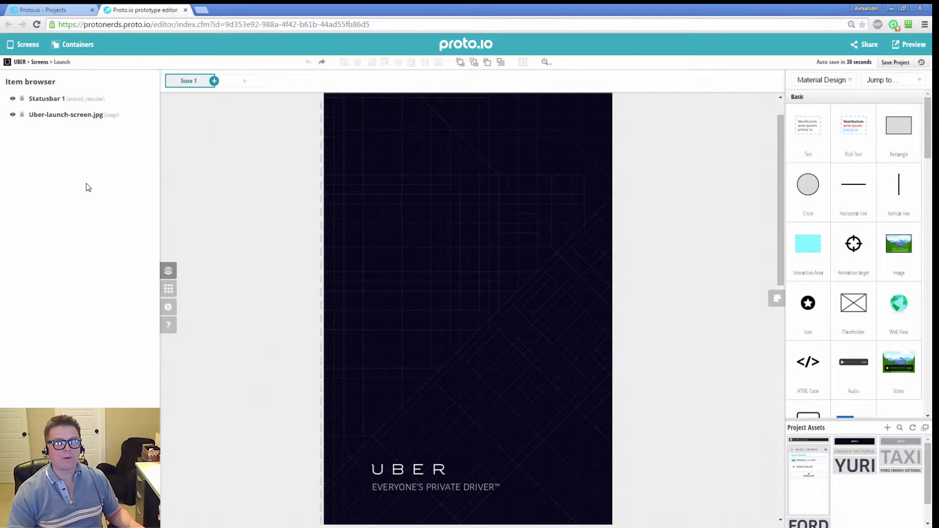
Step: Open the Home screen, and search the containers for "map" to open the Map Container
{"action": "left_click", "coordinate": [27, 44]}
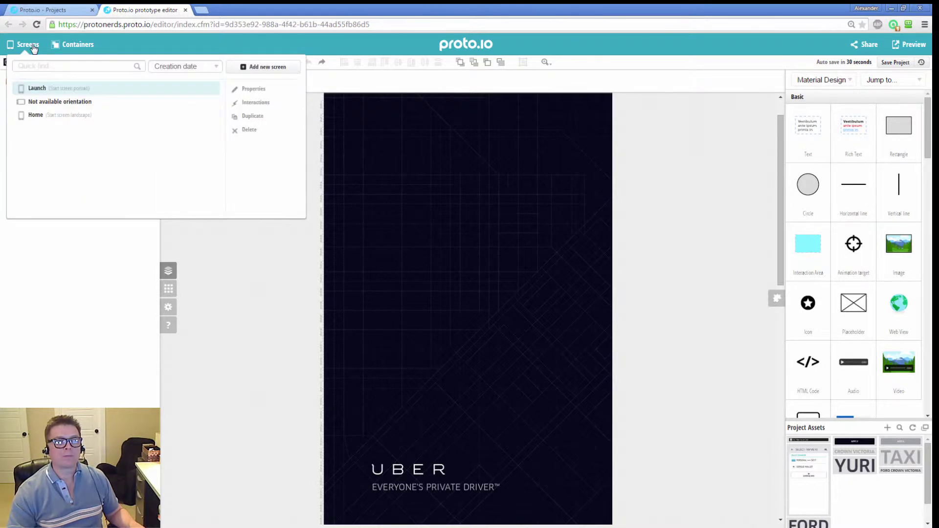
{"action": "left_click", "coordinate": [41, 116]}
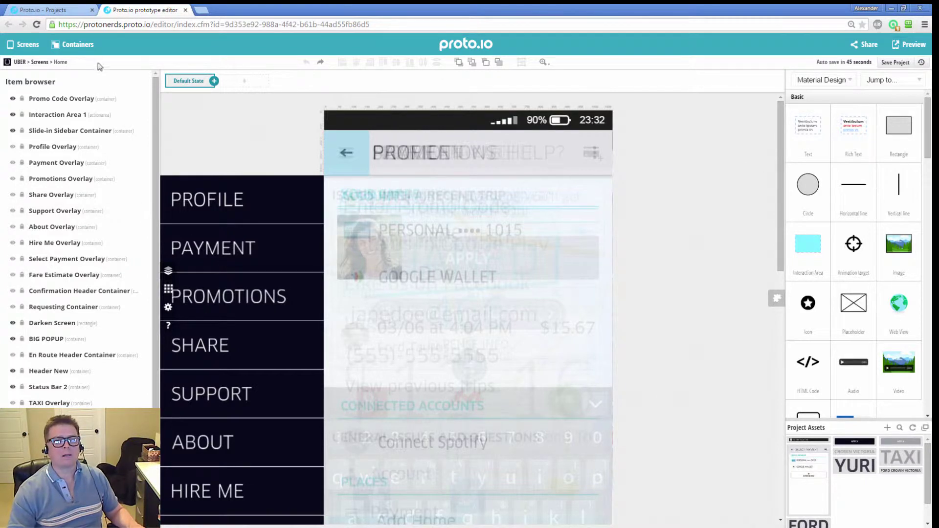
{"action": "left_click", "coordinate": [78, 44]}
{"action": "left_click", "coordinate": [87, 65]}
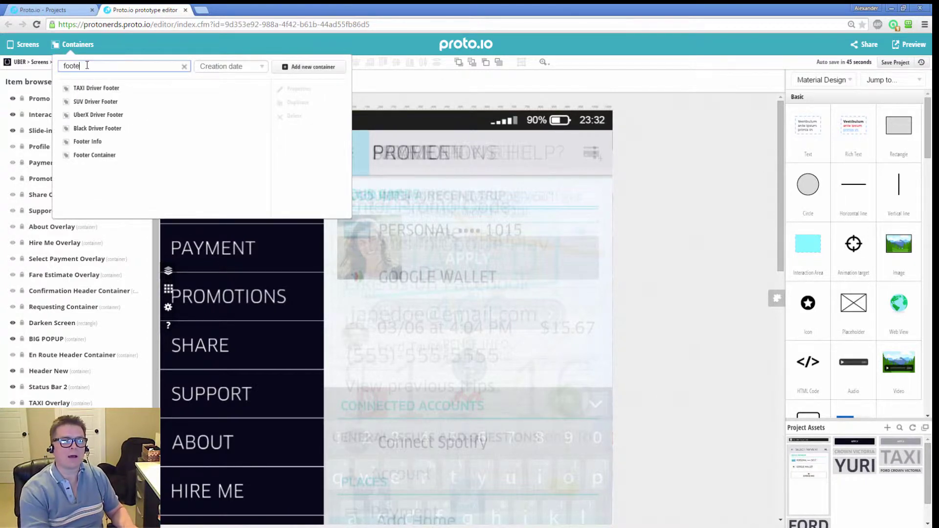
{"action": "key", "text": "BackSpace"}
{"action": "key", "text": "BackSpace"}
{"action": "key", "text": "BackSpace"}
{"action": "key", "text": "BackSpace"}
{"action": "key", "text": "BackSpace"}
{"action": "type", "text": "map"}
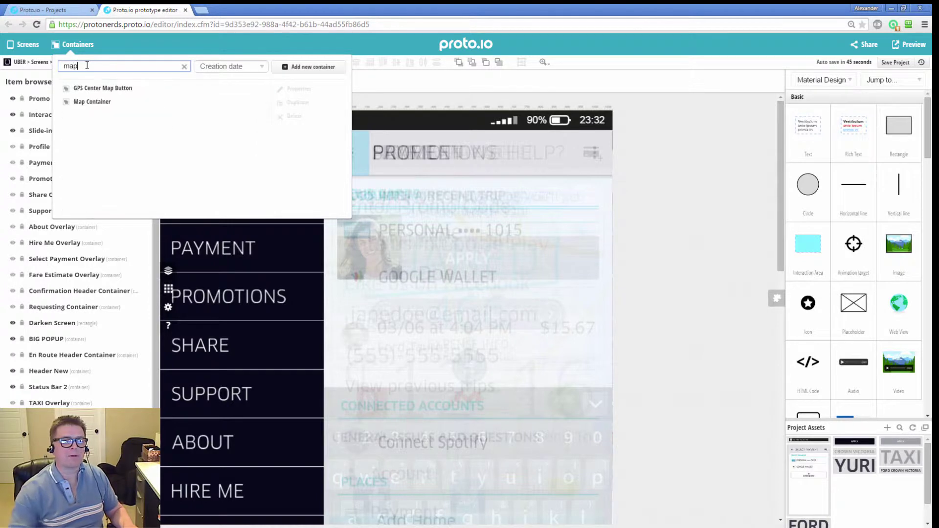
{"action": "left_click", "coordinate": [92, 101]}
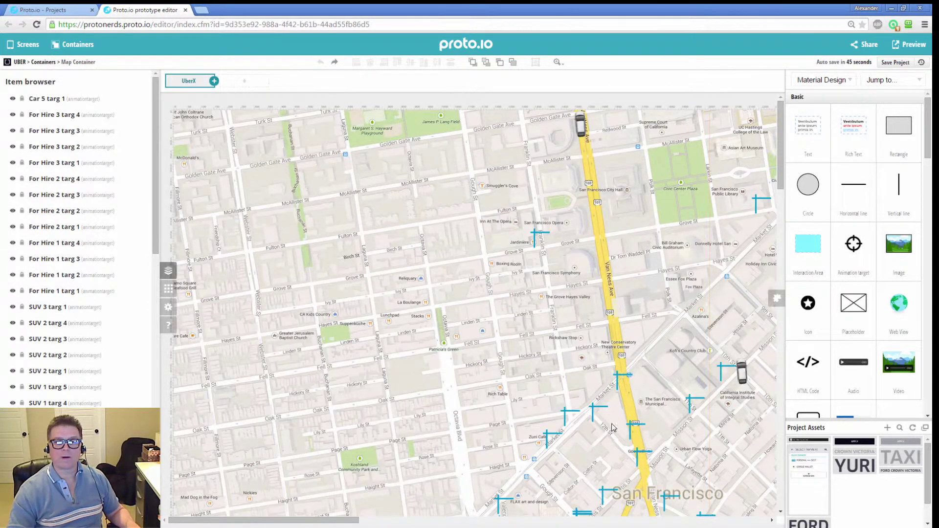
Step: Look over the central San Francisco map area and review the Map Container's item list of cars and animation targets
{"action": "left_click_drag", "start_coordinate": [781, 180], "coordinate": [781, 241]}
{"action": "left_click_drag", "start_coordinate": [324, 521], "coordinate": [381, 523]}
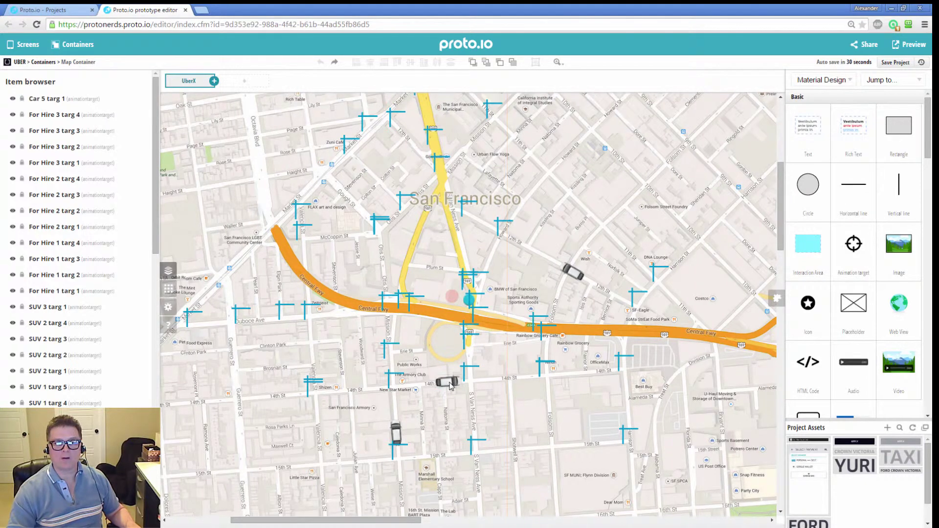
{"action": "mouse_move", "coordinate": [785, 234]}
{"action": "left_mouse_down"}
{"action": "mouse_move", "coordinate": [789, 159]}
{"action": "mouse_move", "coordinate": [784, 249]}
{"action": "mouse_move", "coordinate": [788, 223]}
{"action": "left_mouse_up"}
{"action": "scroll", "coordinate": [50, 362], "scroll_direction": "down", "scroll_amount": 6}
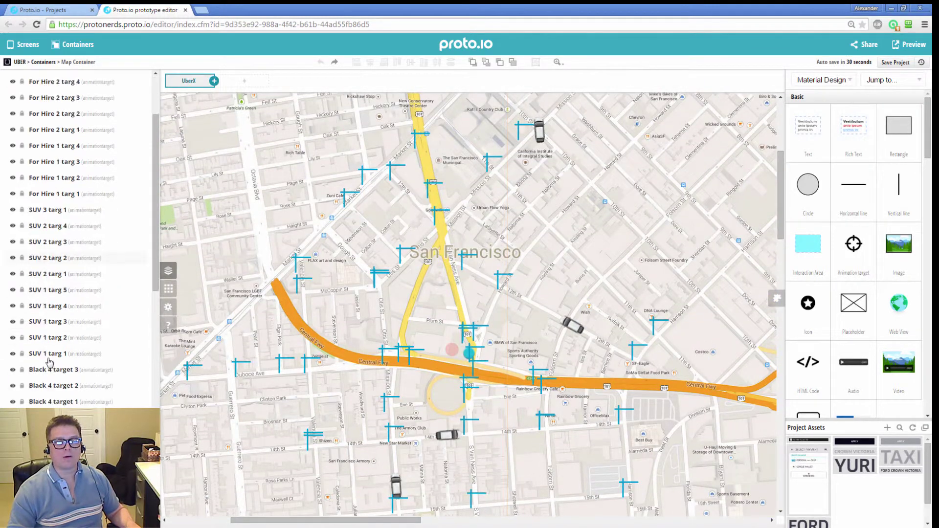
{"action": "scroll", "coordinate": [50, 362], "scroll_direction": "down", "scroll_amount": 2}
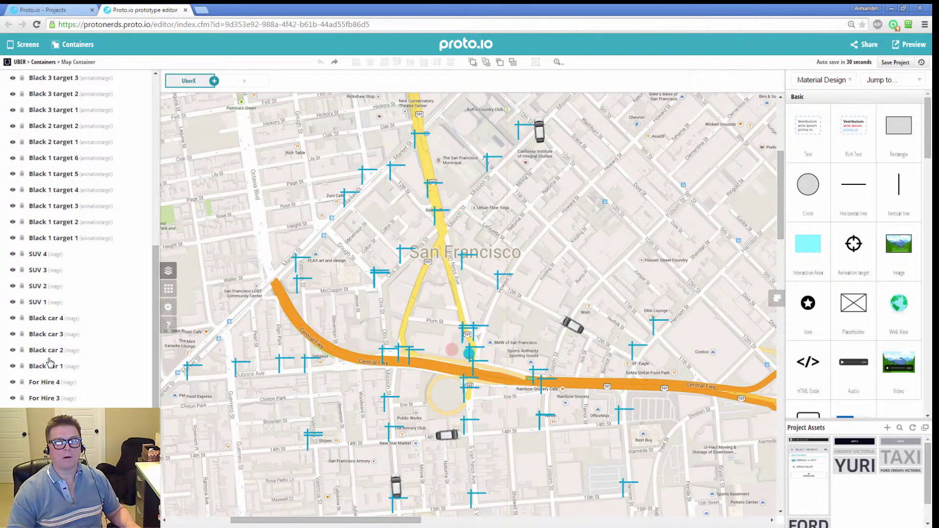
{"action": "scroll", "coordinate": [50, 362], "scroll_direction": "down", "scroll_amount": 5}
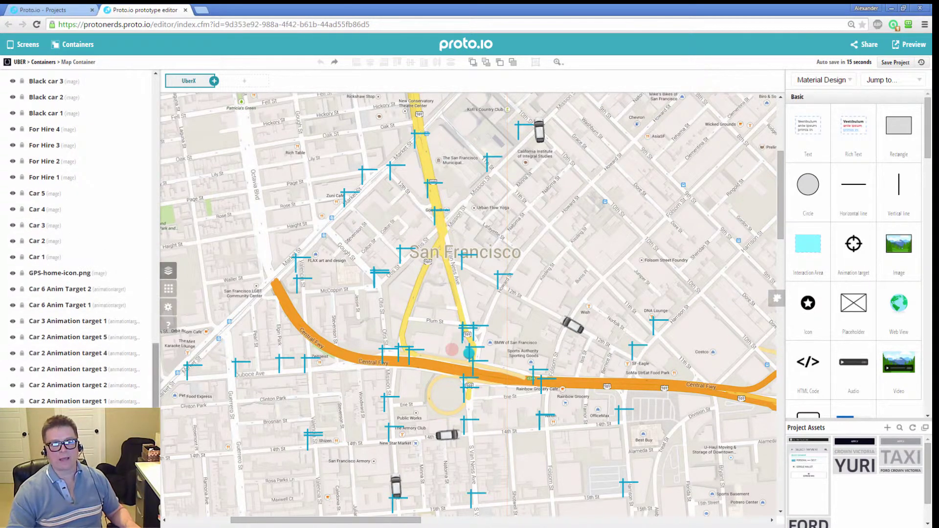
{"action": "scroll", "coordinate": [78, 245], "scroll_direction": "up", "scroll_amount": 15}
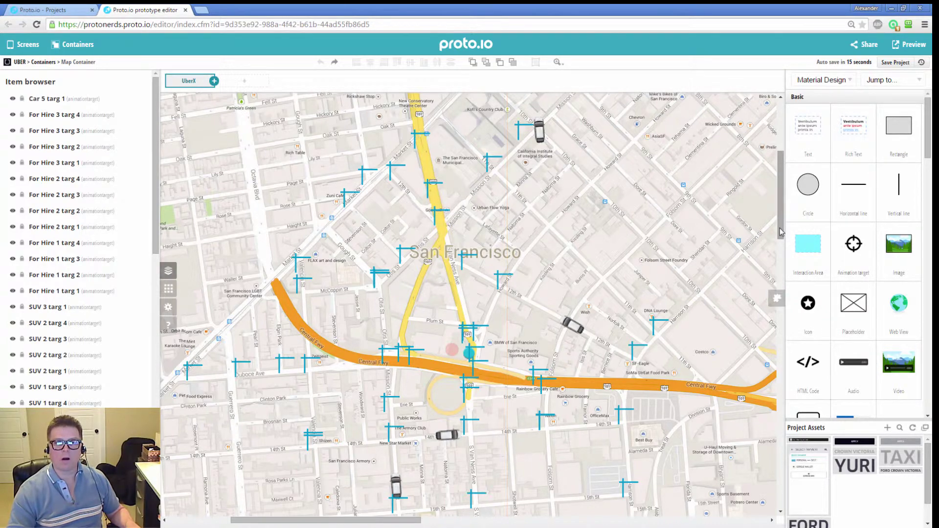
Step: Examine how the cars and animation targets are placed along the map's streets, from Golden Gate Ave to Central Fwy
{"action": "left_click_drag", "start_coordinate": [781, 232], "coordinate": [797, 210]}
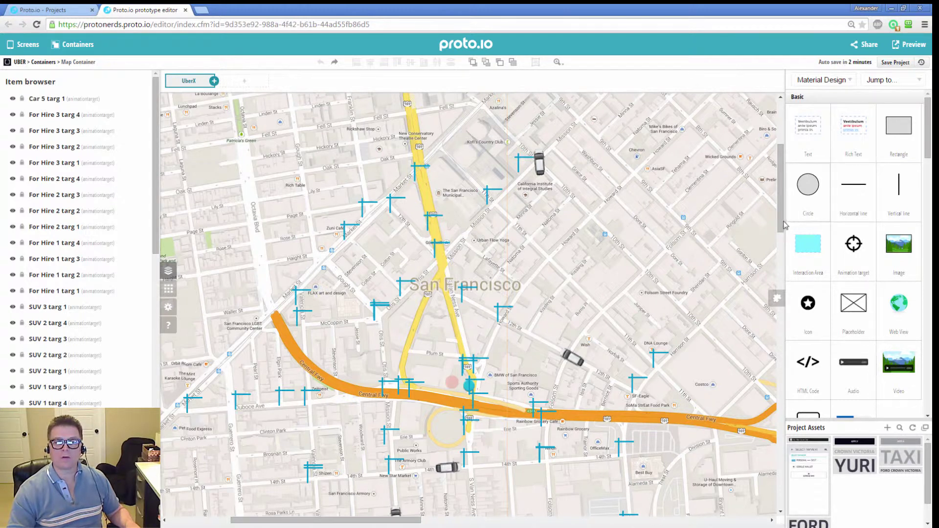
{"action": "left_click_drag", "start_coordinate": [782, 223], "coordinate": [782, 164]}
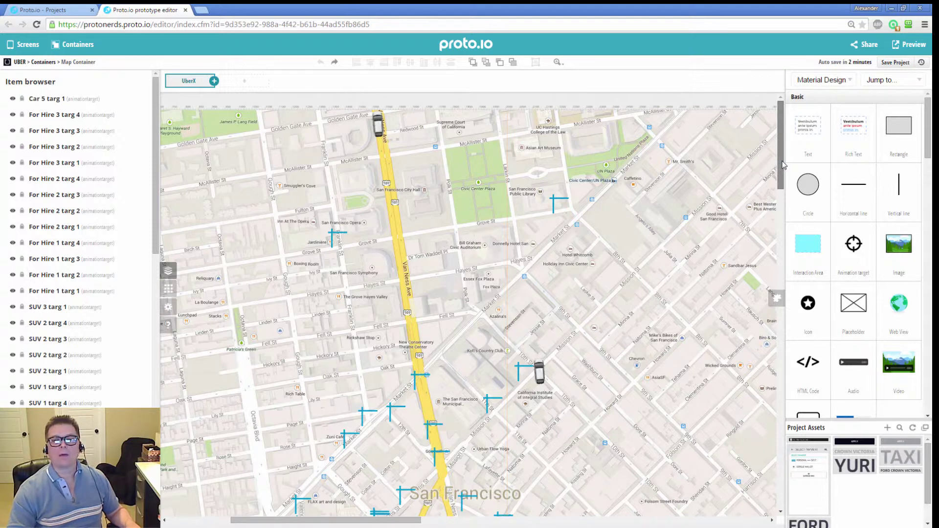
{"action": "mouse_move", "coordinate": [783, 166]}
{"action": "left_mouse_down"}
{"action": "mouse_move", "coordinate": [785, 210]}
{"action": "mouse_move", "coordinate": [788, 167]}
{"action": "left_mouse_up"}
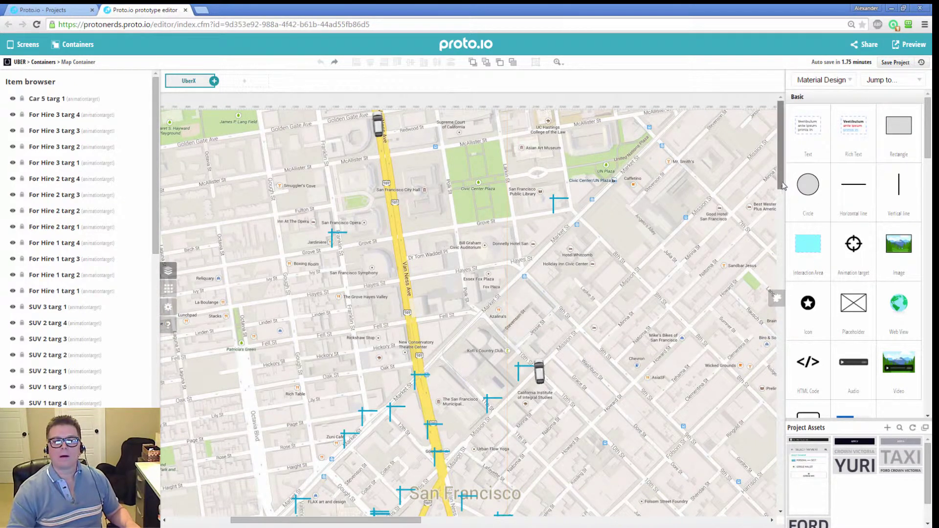
{"action": "left_click_drag", "start_coordinate": [783, 181], "coordinate": [790, 222]}
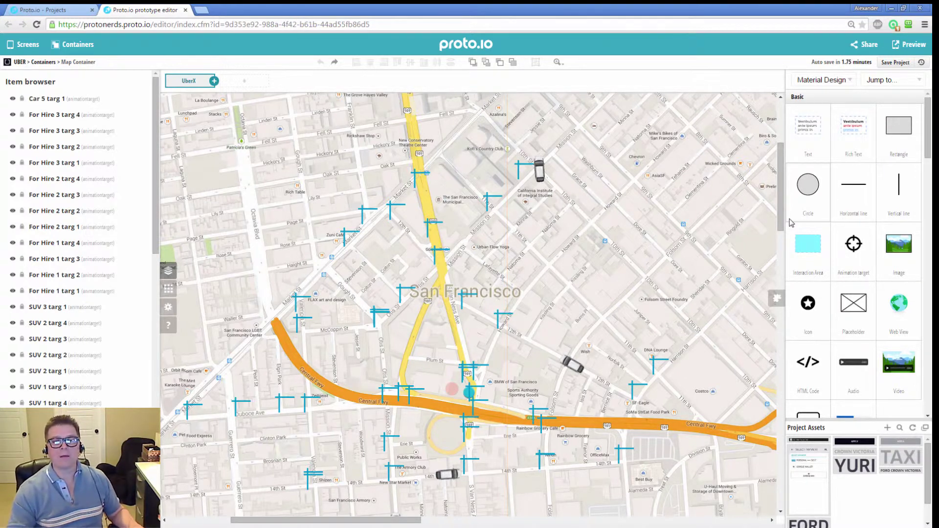
{"action": "mouse_move", "coordinate": [783, 216]}
{"action": "left_mouse_down"}
{"action": "mouse_move", "coordinate": [782, 145]}
{"action": "mouse_move", "coordinate": [784, 298]}
{"action": "mouse_move", "coordinate": [787, 202]}
{"action": "left_mouse_up"}
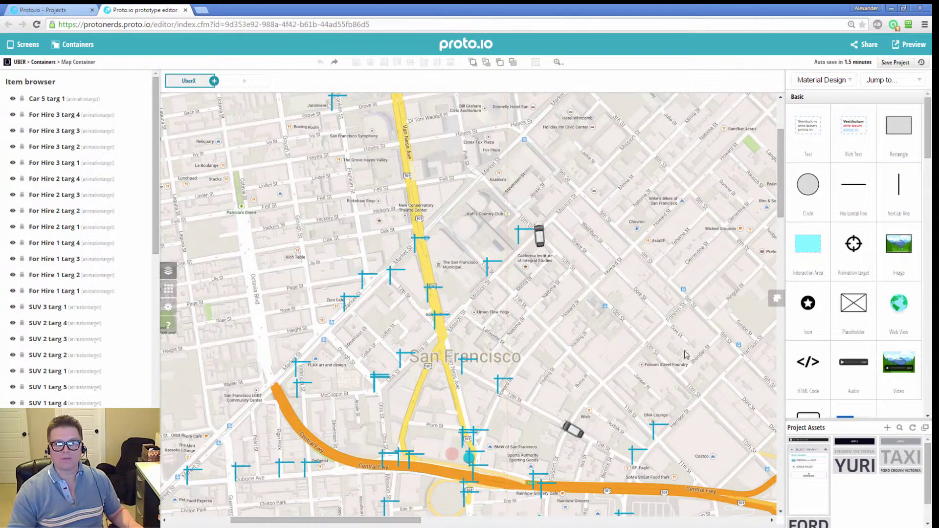
{"action": "left_click_drag", "start_coordinate": [783, 210], "coordinate": [786, 275]}
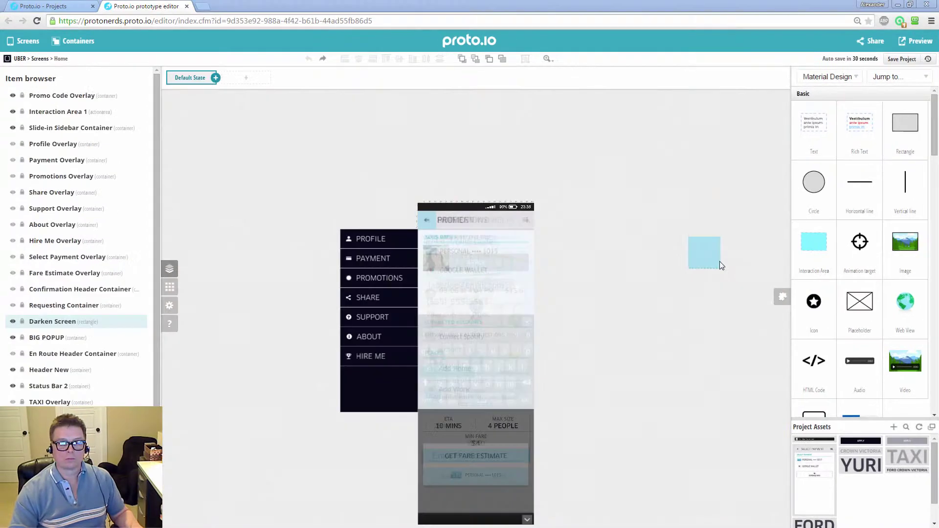
Step: Inspect the interaction options of Interaction Area 1 beside the Home screen and deselect it
{"action": "left_click", "coordinate": [713, 265]}
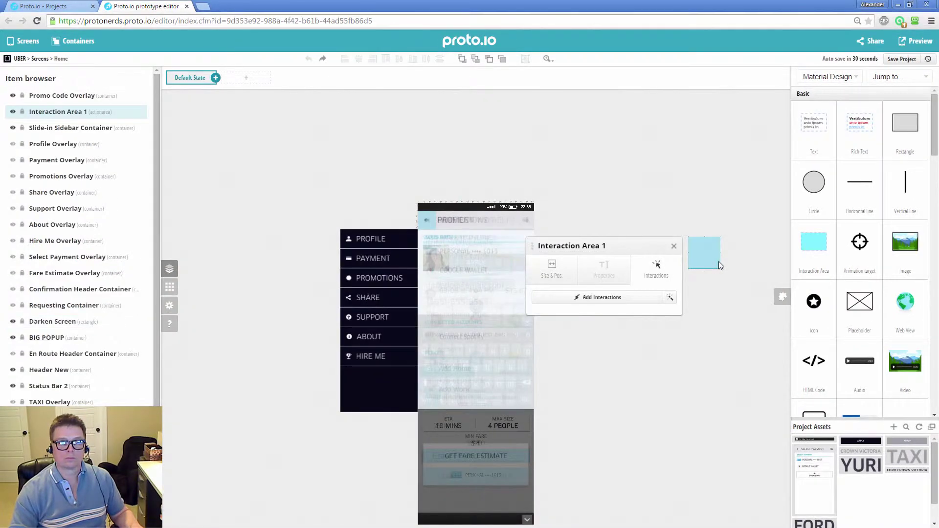
{"action": "left_click", "coordinate": [674, 246]}
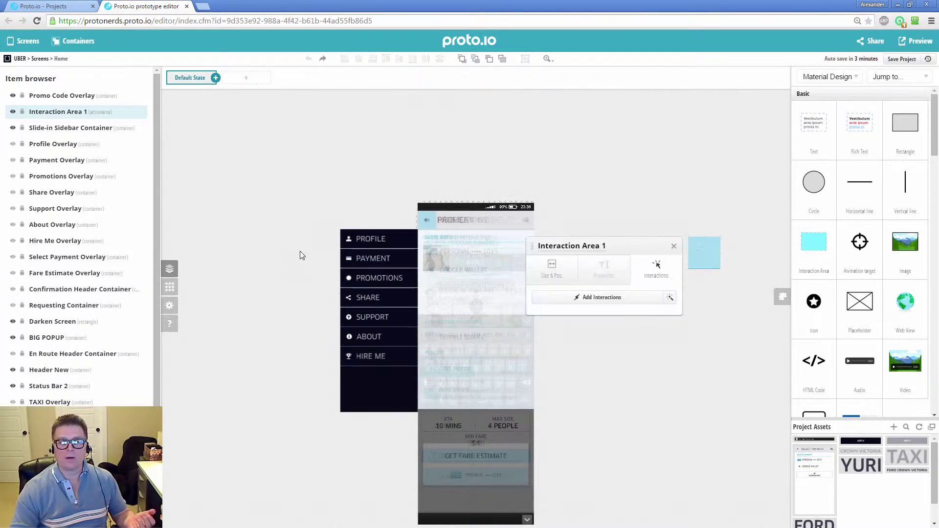
{"action": "left_click", "coordinate": [662, 407]}
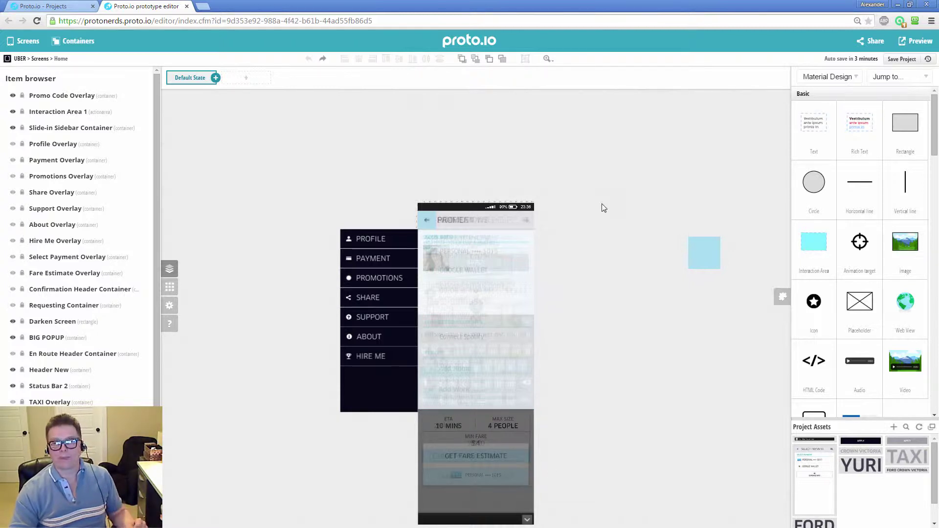
Step: Enlarge the Home screen on the canvas and look through its item list of overlays and containers
{"action": "left_click", "coordinate": [547, 59]}
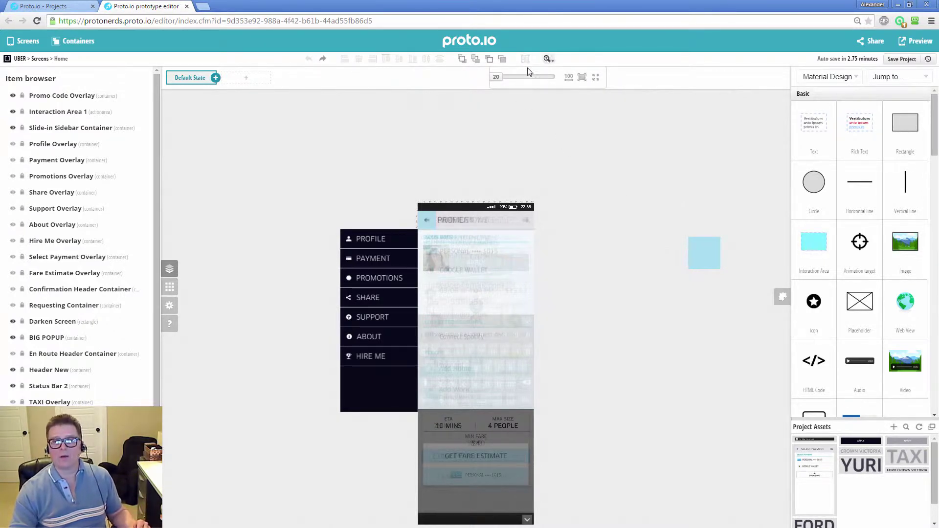
{"action": "mouse_move", "coordinate": [546, 60]}
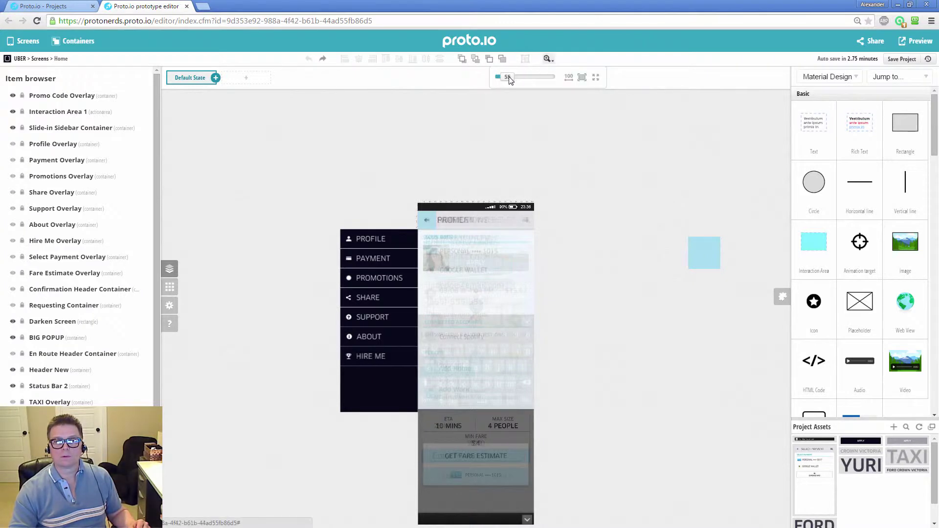
{"action": "left_click_drag", "start_coordinate": [508, 78], "coordinate": [515, 82]}
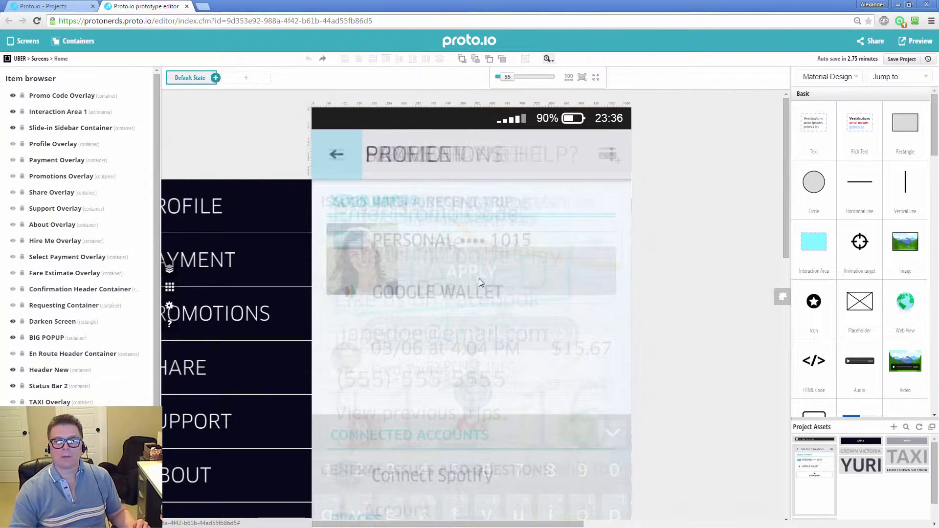
{"action": "scroll", "coordinate": [782, 222], "scroll_direction": "up", "scroll_amount": 2}
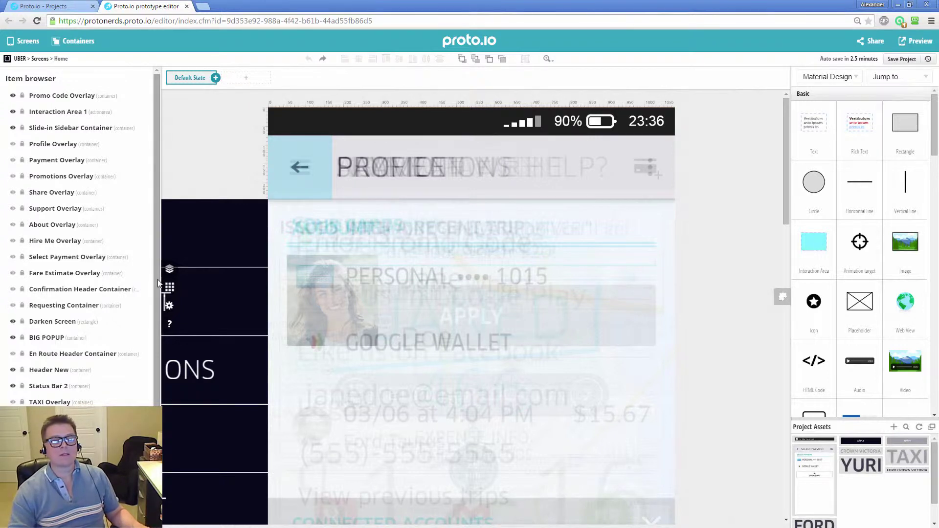
{"action": "scroll", "coordinate": [157, 313], "scroll_direction": "down", "scroll_amount": 3}
{"action": "scroll", "coordinate": [157, 381], "scroll_direction": "up", "scroll_amount": 3}
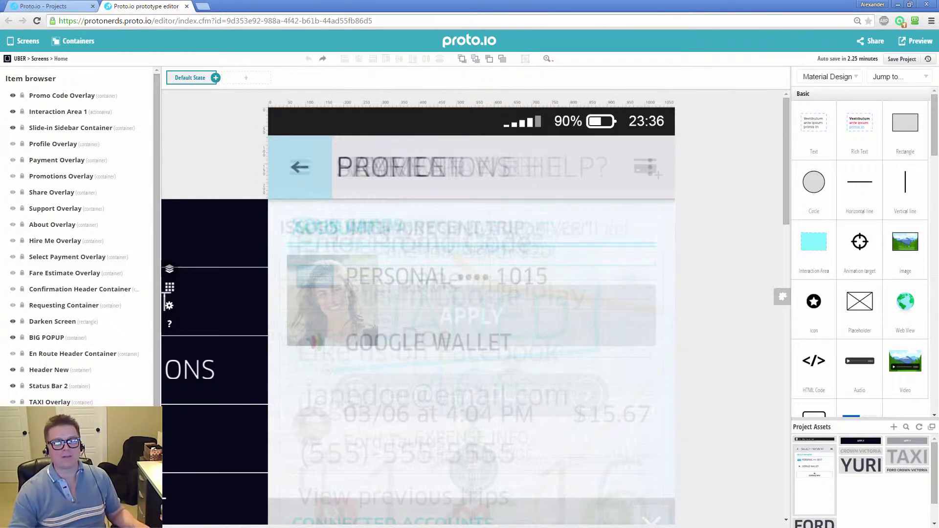
{"action": "scroll", "coordinate": [157, 391], "scroll_direction": "down", "scroll_amount": 2}
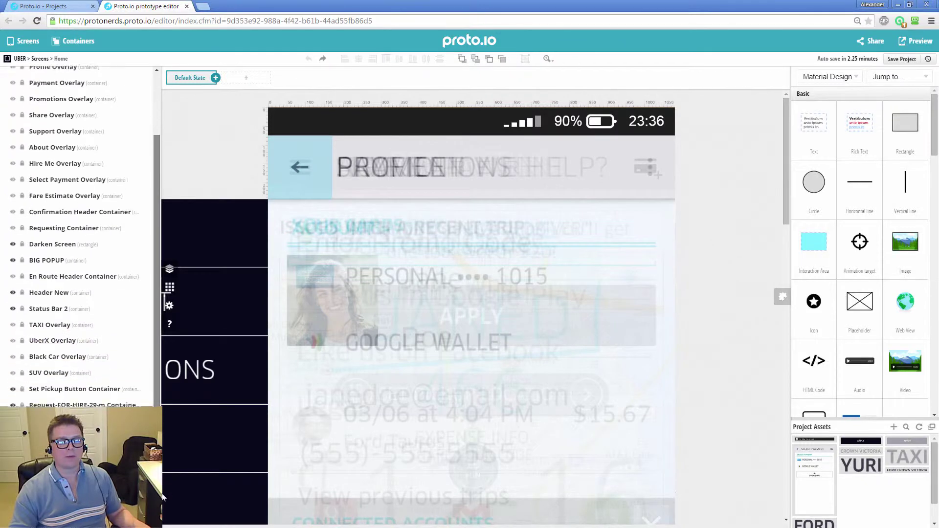
Step: Review the Home screen's item list and look down its stacked overlays and sidebar on the canvas
{"action": "scroll", "coordinate": [160, 489], "scroll_direction": "up", "scroll_amount": 2}
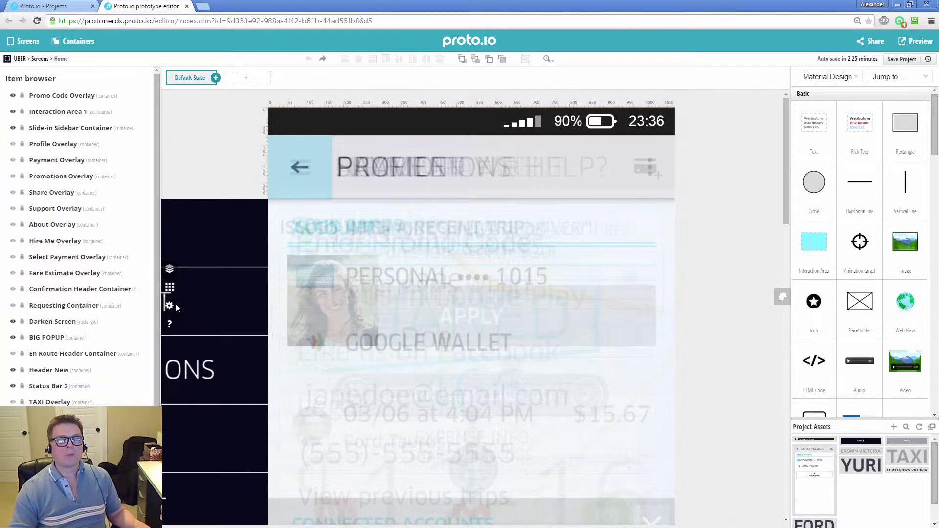
{"action": "scroll", "coordinate": [157, 323], "scroll_direction": "down", "scroll_amount": 2}
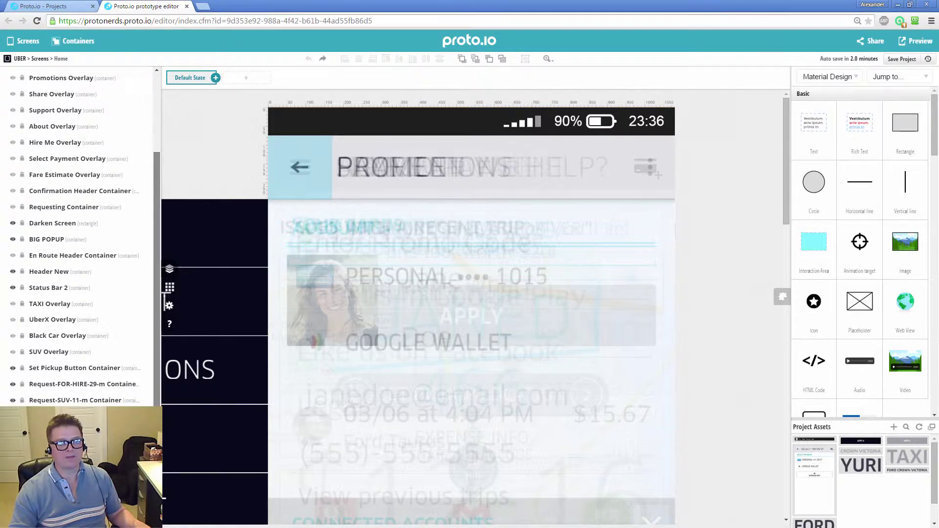
{"action": "scroll", "coordinate": [168, 243], "scroll_direction": "up", "scroll_amount": 2}
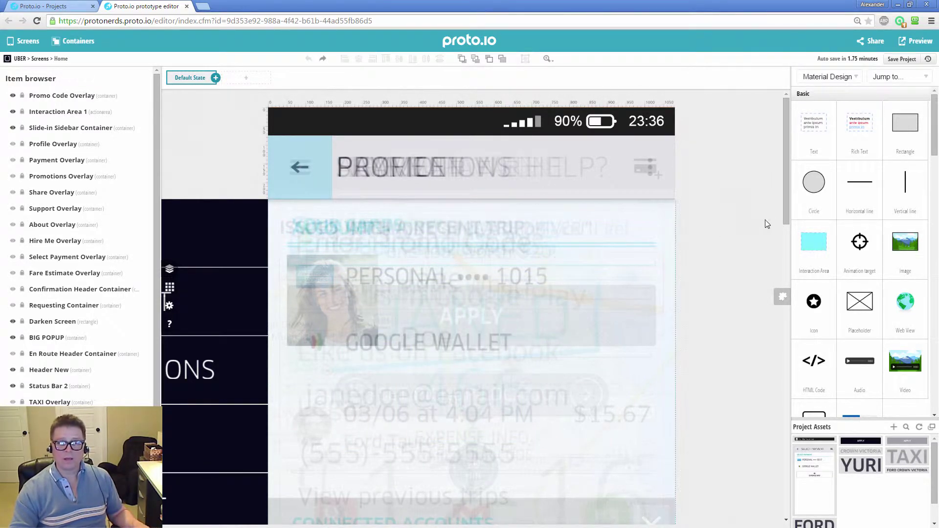
{"action": "left_click_drag", "start_coordinate": [788, 205], "coordinate": [771, 250]}
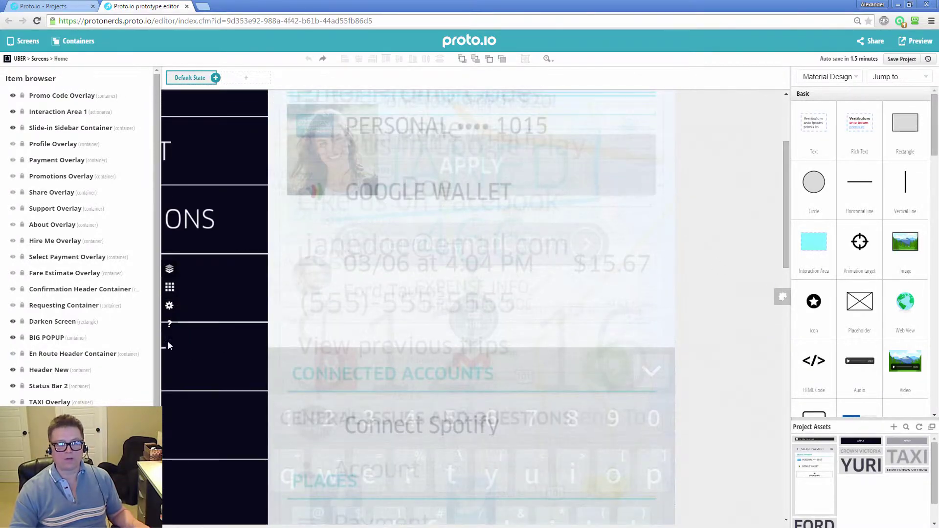
{"action": "left_click_drag", "start_coordinate": [157, 350], "coordinate": [169, 254]}
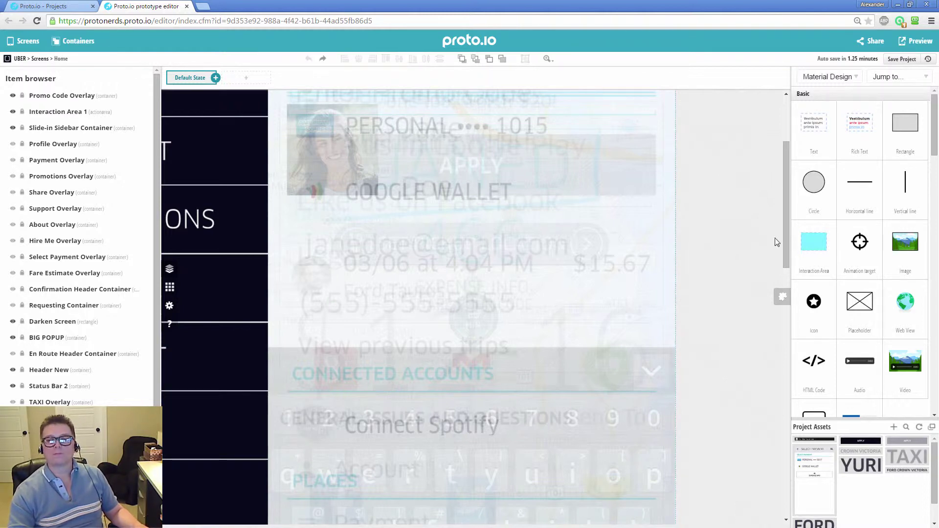
{"action": "scroll", "coordinate": [782, 180], "scroll_direction": "up", "scroll_amount": 1}
{"action": "scroll", "coordinate": [781, 180], "scroll_direction": "up", "scroll_amount": 3}
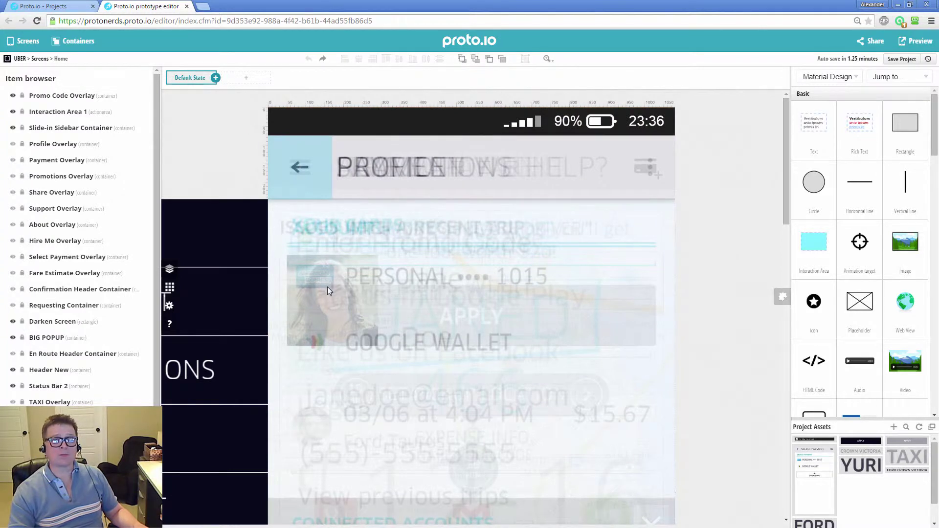
Step: Search the project's containers for "footer" and open the Footer Container
{"action": "left_click", "coordinate": [74, 43]}
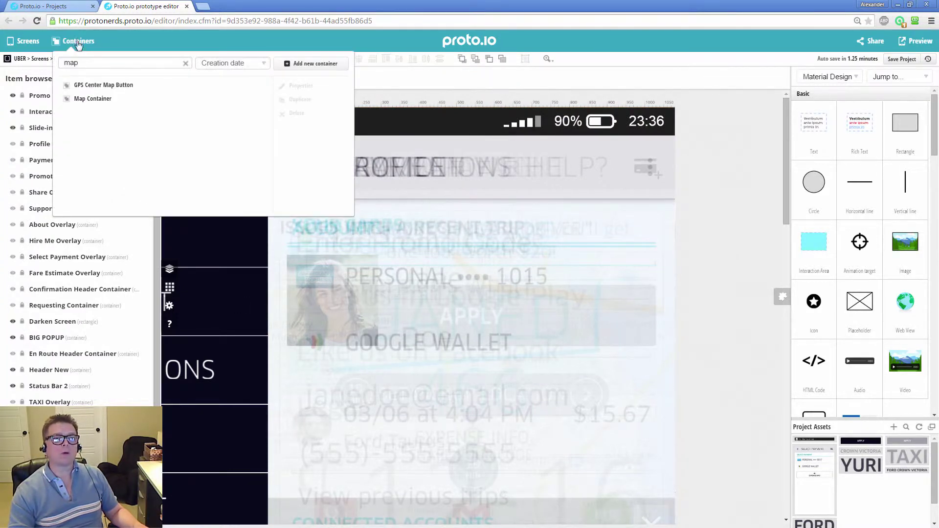
{"action": "left_click", "coordinate": [90, 64]}
{"action": "key", "text": "BackSpace"}
{"action": "key", "text": "BackSpace"}
{"action": "key", "text": "BackSpace"}
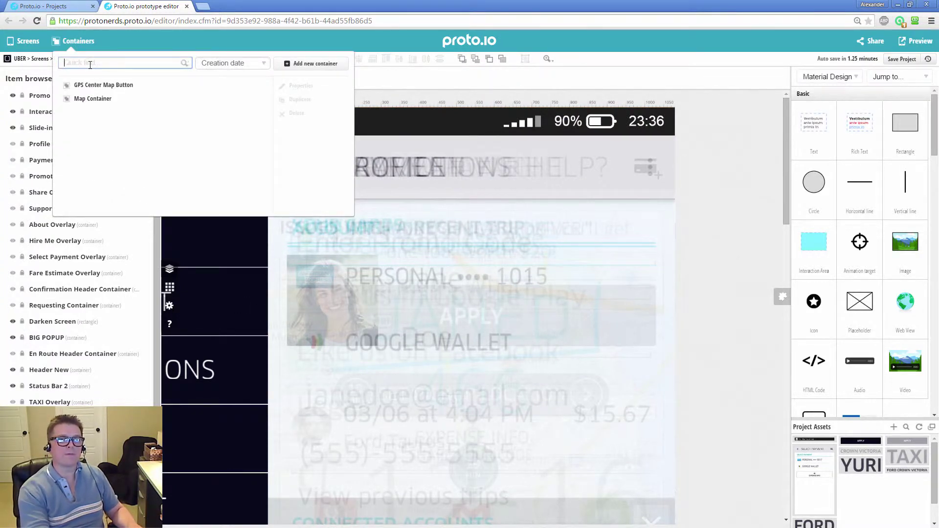
{"action": "type", "text": "footer"}
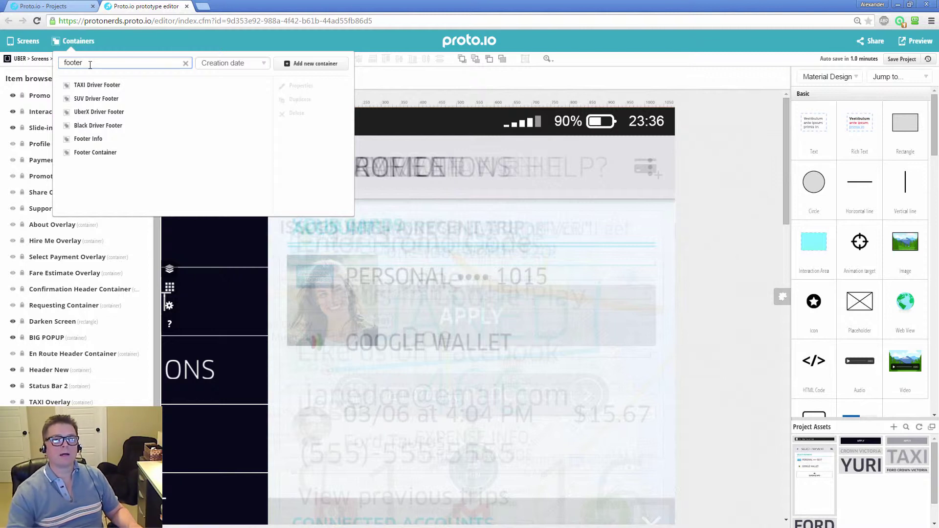
{"action": "left_click", "coordinate": [92, 153]}
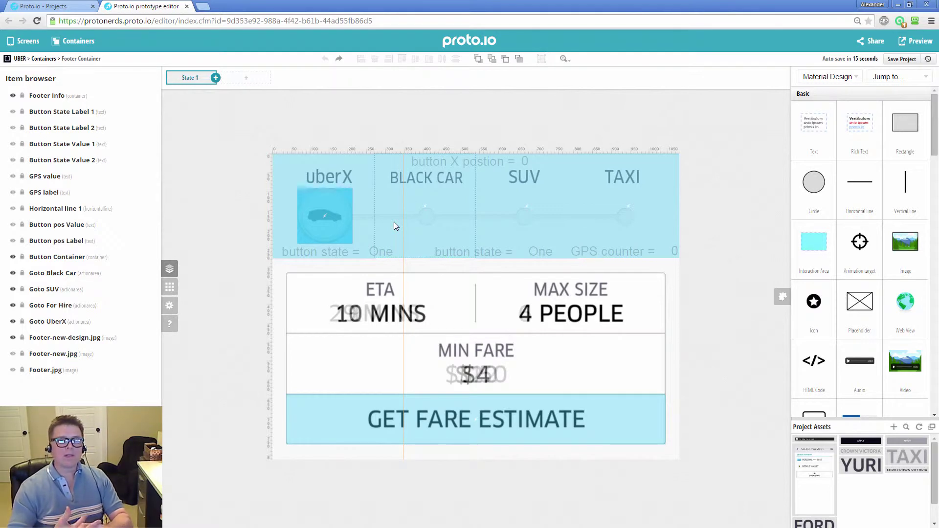
Step: Open the Button Container's On Drag Set Variables interaction and examine the variables available for it
{"action": "left_click", "coordinate": [324, 216]}
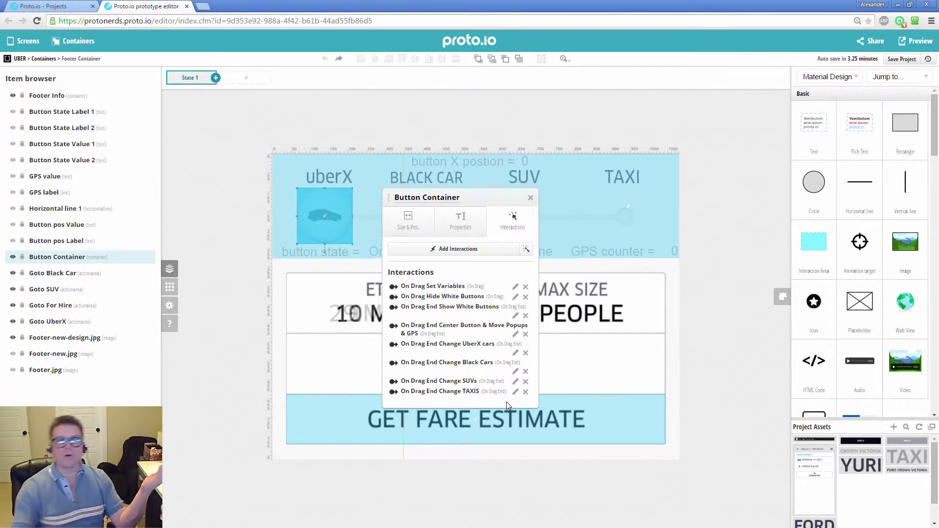
{"action": "left_click", "coordinate": [515, 287]}
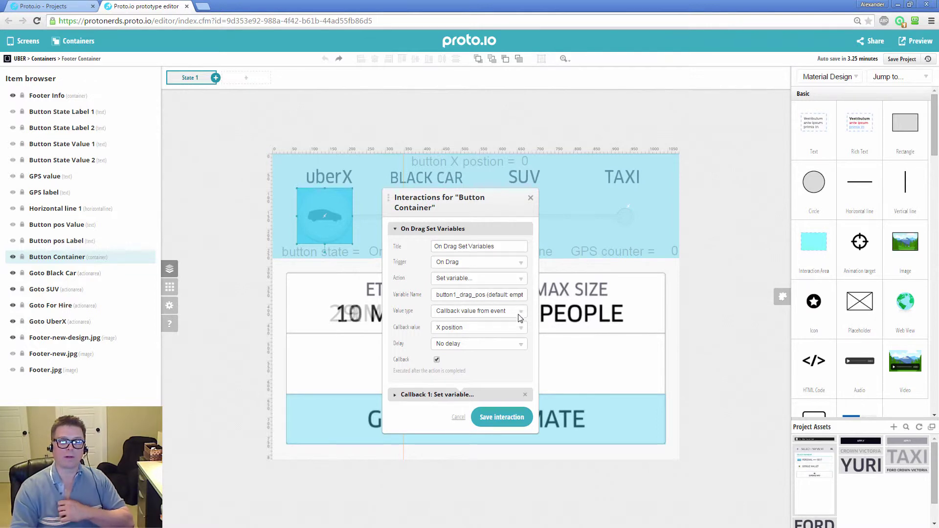
{"action": "left_click", "coordinate": [493, 295]}
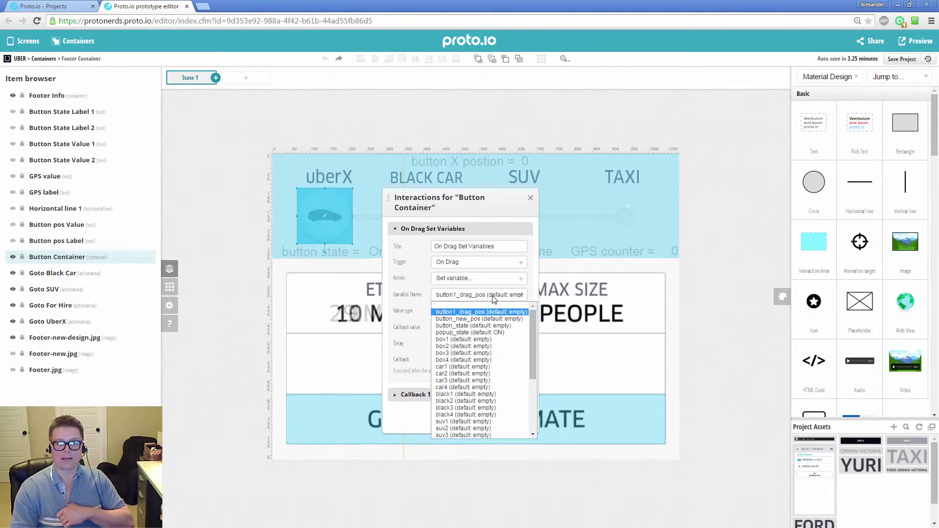
{"action": "left_click", "coordinate": [493, 300]}
{"action": "left_click", "coordinate": [492, 296]}
{"action": "mouse_move", "coordinate": [535, 342]}
{"action": "left_mouse_down"}
{"action": "mouse_move", "coordinate": [528, 389]}
{"action": "mouse_move", "coordinate": [525, 331]}
{"action": "mouse_move", "coordinate": [527, 397]}
{"action": "mouse_move", "coordinate": [529, 348]}
{"action": "left_mouse_up"}
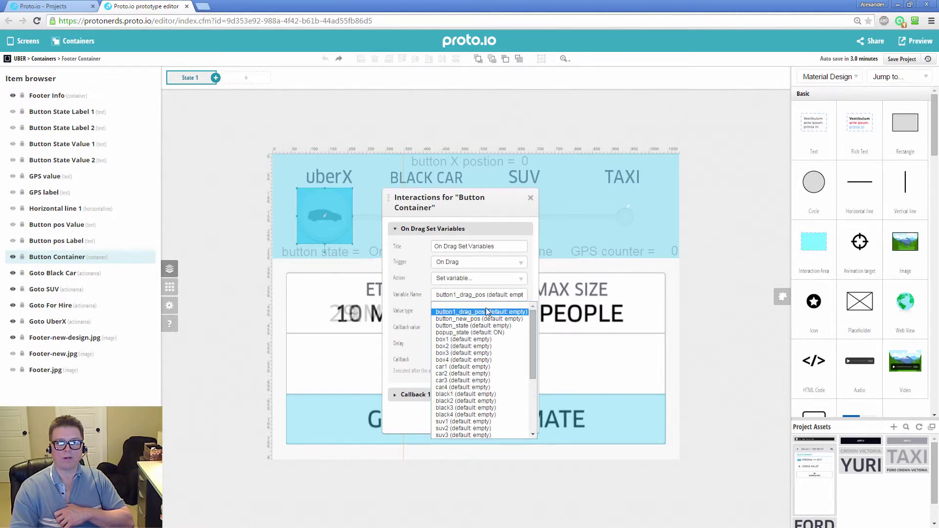
{"action": "left_click", "coordinate": [417, 287]}
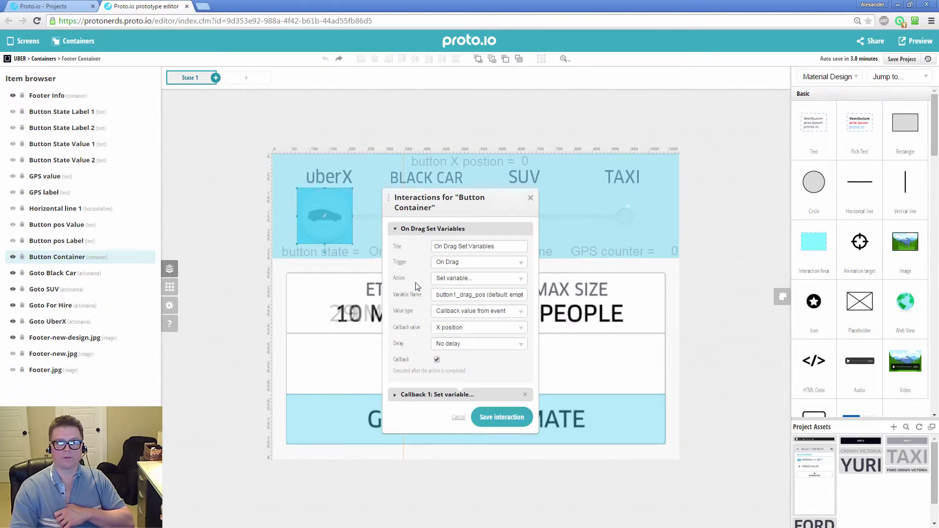
Step: Read through the New Value expression of Callback 1 for button_new_pos, save the interaction and close the Button Container's options
{"action": "left_click", "coordinate": [477, 397]}
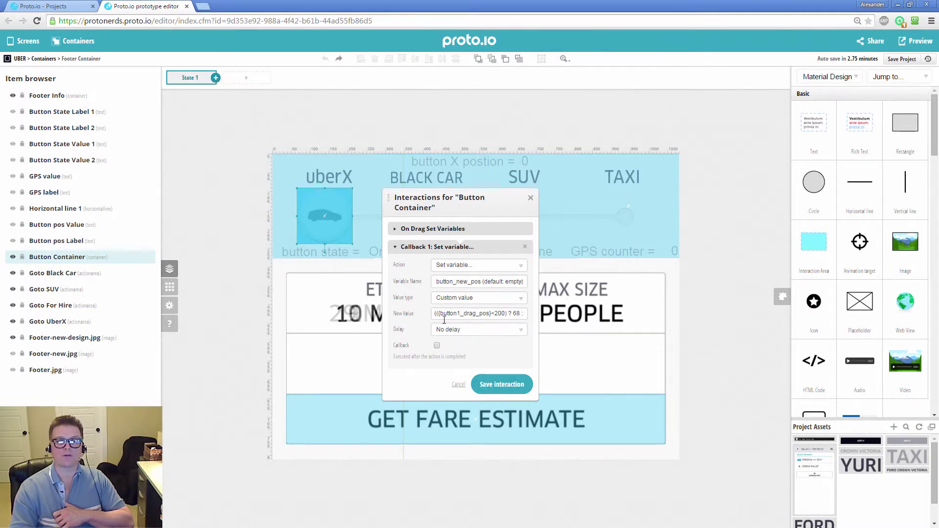
{"action": "left_click_drag", "start_coordinate": [436, 315], "coordinate": [538, 314]}
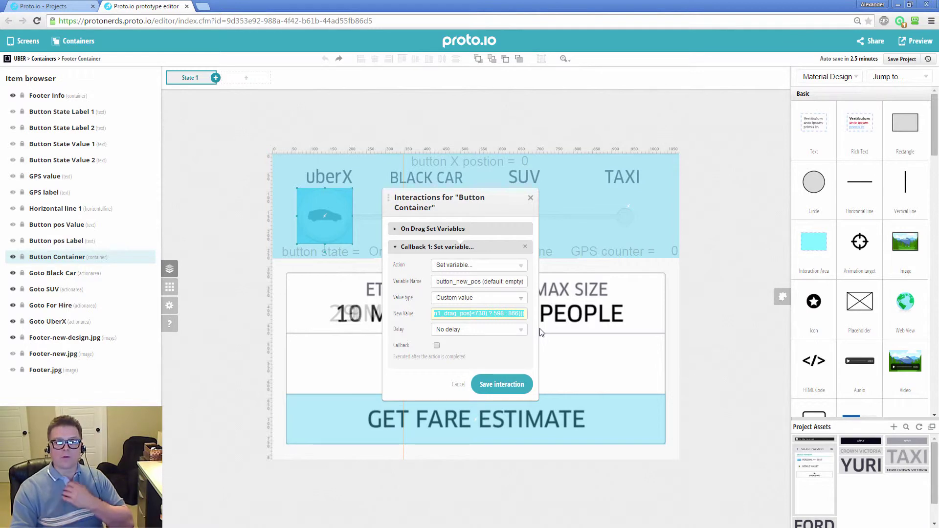
{"action": "left_click", "coordinate": [458, 316]}
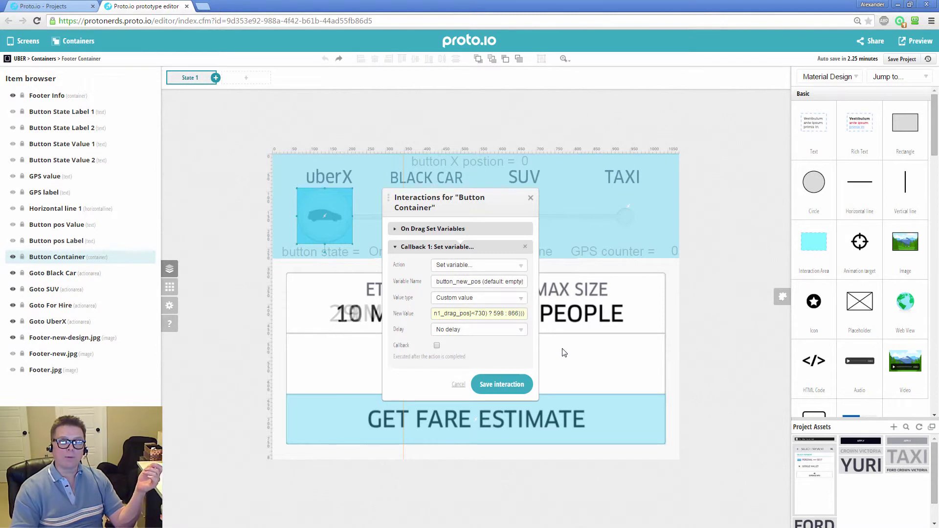
{"action": "key", "text": "Left"}
{"action": "key", "text": "Left"}
{"action": "key", "text": "Left"}
{"action": "key", "text": "Left"}
{"action": "key", "text": "Left"}
{"action": "key", "text": "Left"}
{"action": "key", "text": "Left"}
{"action": "key", "text": "Left"}
{"action": "key", "text": "Left"}
{"action": "key", "text": "Left"}
{"action": "key", "text": "Left"}
{"action": "key", "text": "Left"}
{"action": "key", "text": "Left"}
{"action": "key", "text": "Left"}
{"action": "key", "text": "Left"}
{"action": "key", "text": "Left"}
{"action": "key", "text": "Left"}
{"action": "key", "text": "Left"}
{"action": "key", "text": "Left"}
{"action": "key", "text": "Left"}
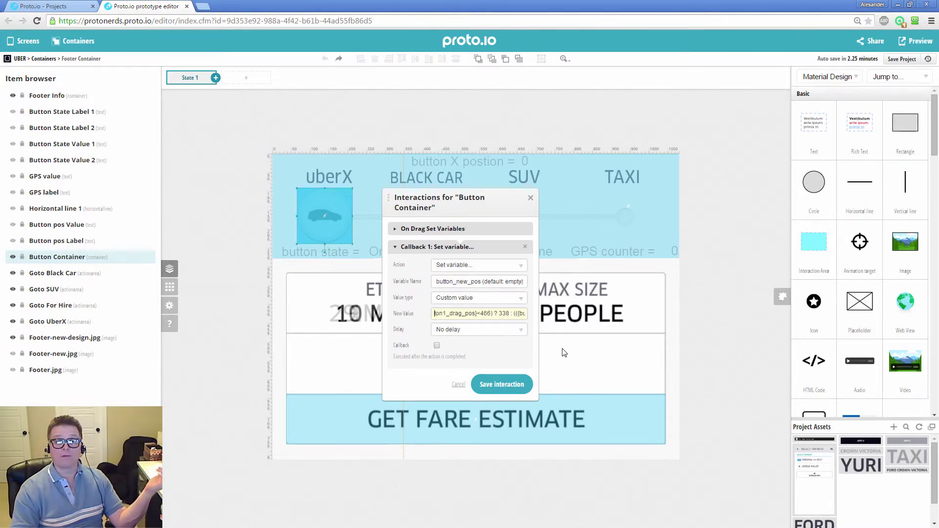
{"action": "key", "text": "Left"}
{"action": "key", "text": "Left"}
{"action": "key", "text": "Left"}
{"action": "key", "text": "Left"}
{"action": "key", "text": "Left"}
{"action": "key", "text": "Left"}
{"action": "key", "text": "Left"}
{"action": "key", "text": "Left"}
{"action": "key", "text": "Left"}
{"action": "key", "text": "Left"}
{"action": "key", "text": "Left"}
{"action": "key", "text": "Left"}
{"action": "key", "text": "Left"}
{"action": "key", "text": "Left"}
{"action": "key", "text": "Left"}
{"action": "key", "text": "Left"}
{"action": "key", "text": "Left"}
{"action": "key", "text": "Left"}
{"action": "key", "text": "Left"}
{"action": "key", "text": "Left"}
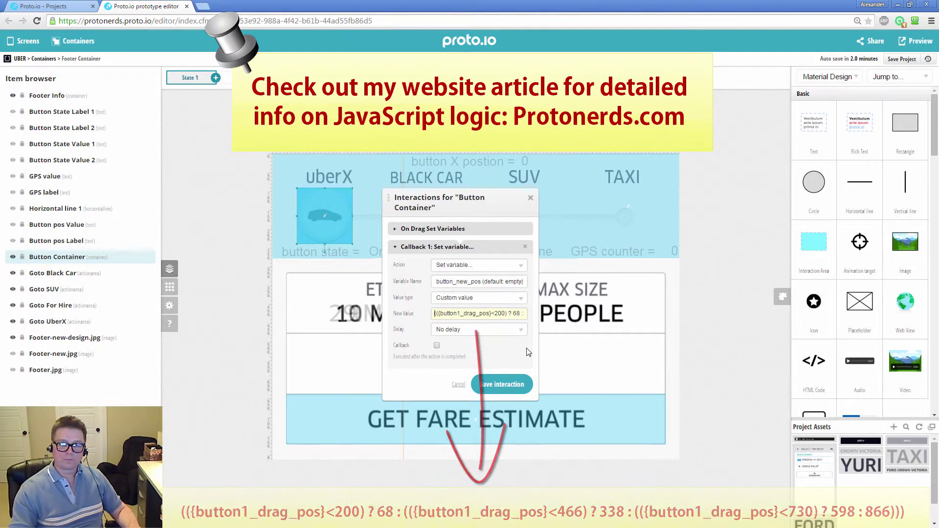
{"action": "left_click", "coordinate": [476, 385]}
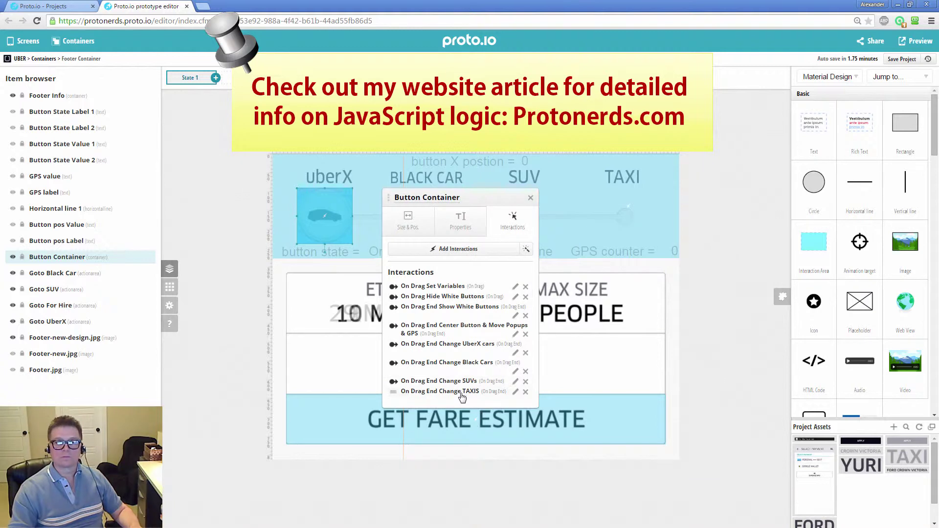
{"action": "left_click", "coordinate": [530, 198]}
Step: View the TAXI, SUV, UberX and Black Driver Footer containers and Footer Info in turn, ending on the Footer Container
{"action": "left_click", "coordinate": [83, 42]}
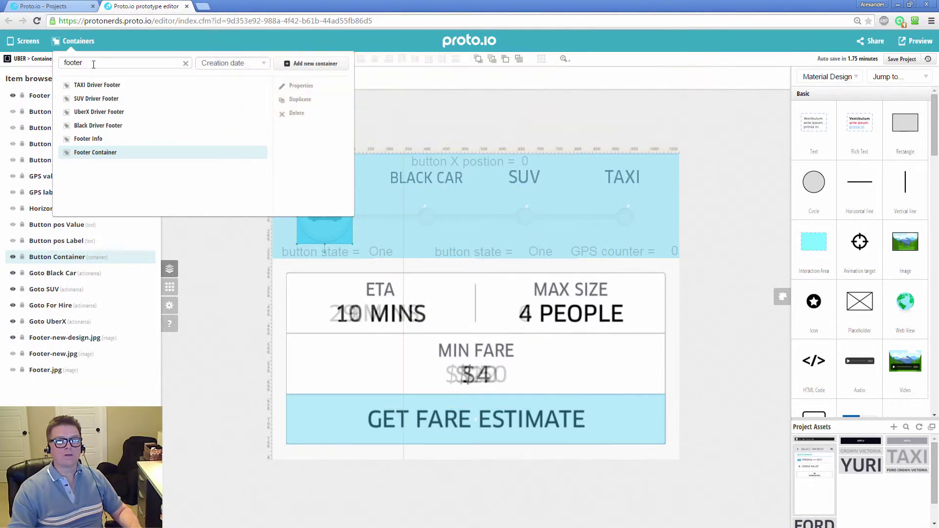
{"action": "left_click", "coordinate": [98, 85]}
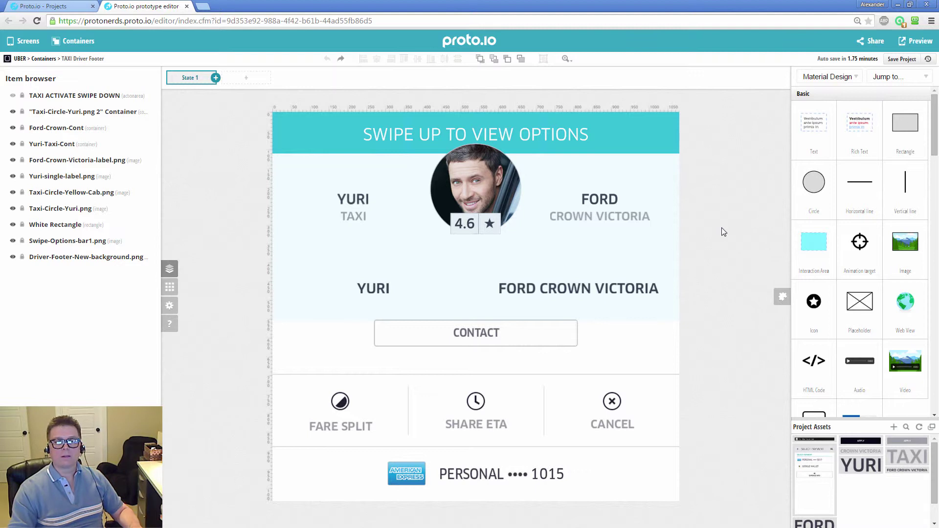
{"action": "left_click", "coordinate": [85, 44]}
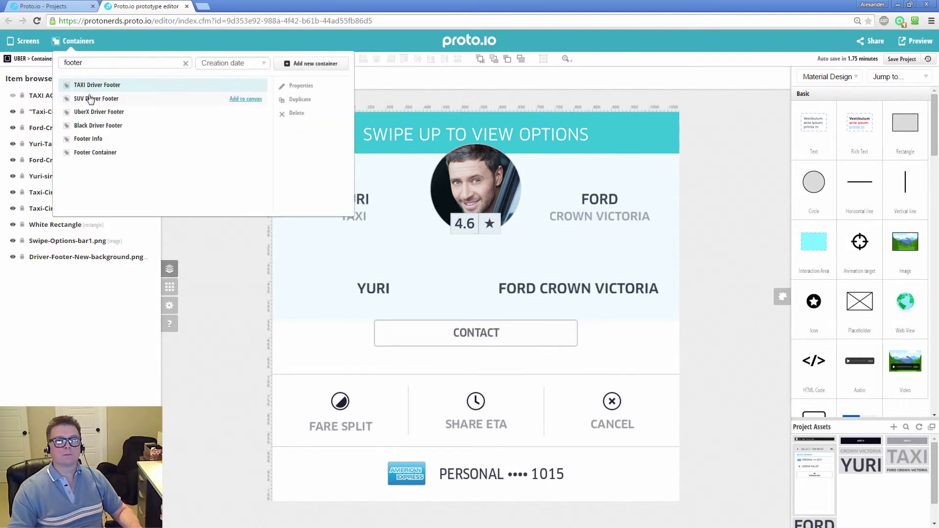
{"action": "left_click", "coordinate": [90, 100]}
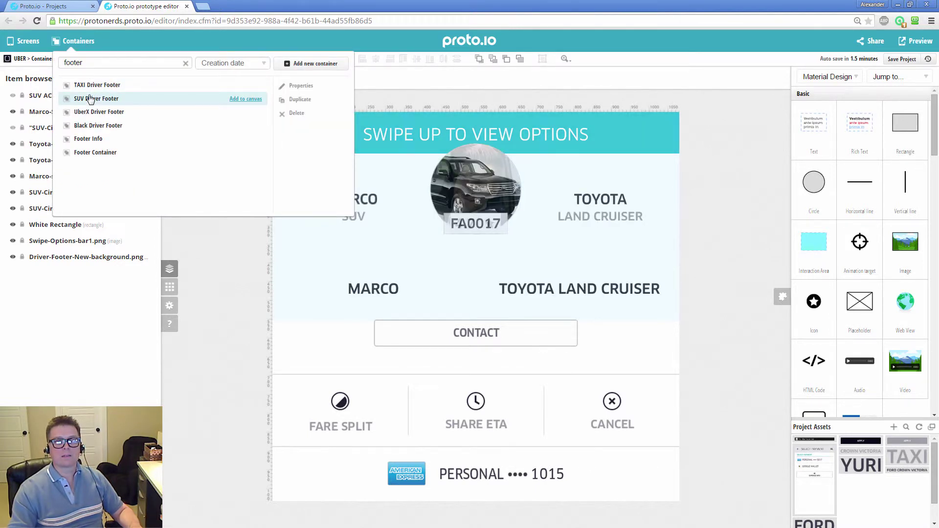
{"action": "left_click", "coordinate": [90, 112]}
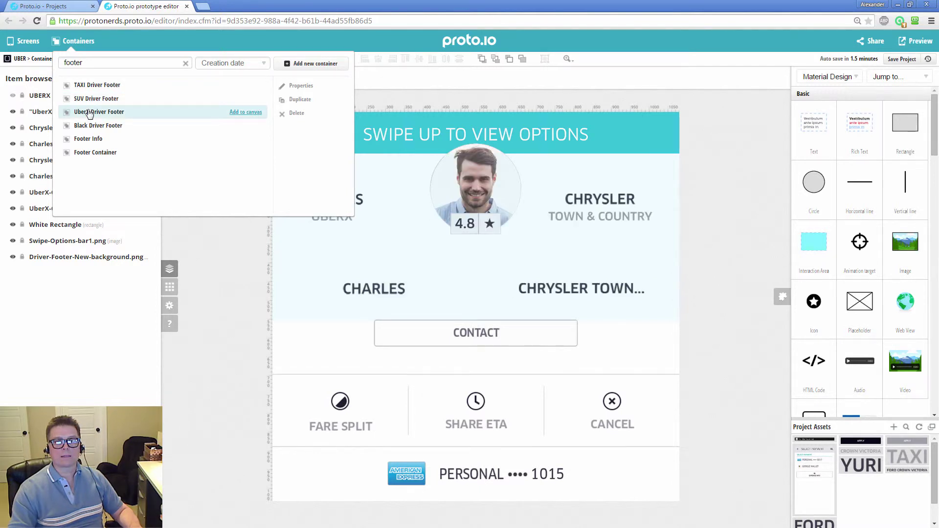
{"action": "left_click", "coordinate": [88, 126]}
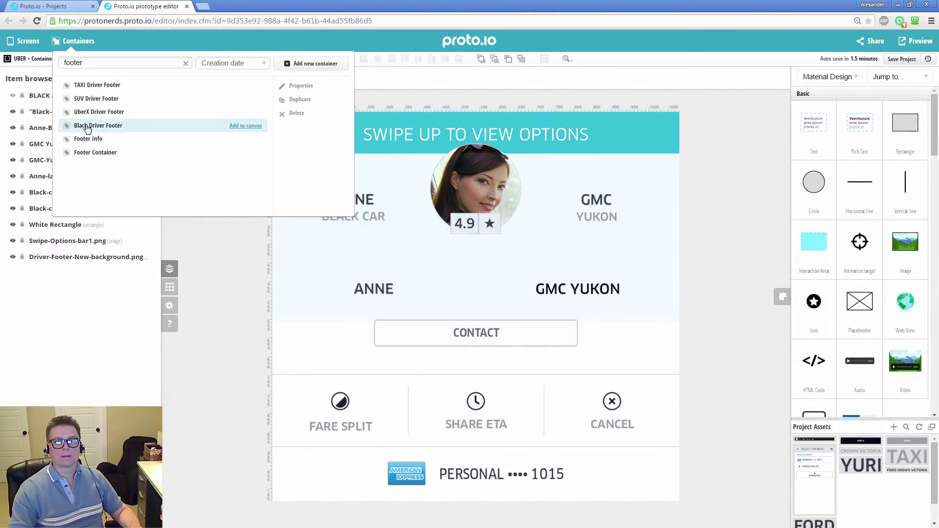
{"action": "left_click", "coordinate": [88, 140]}
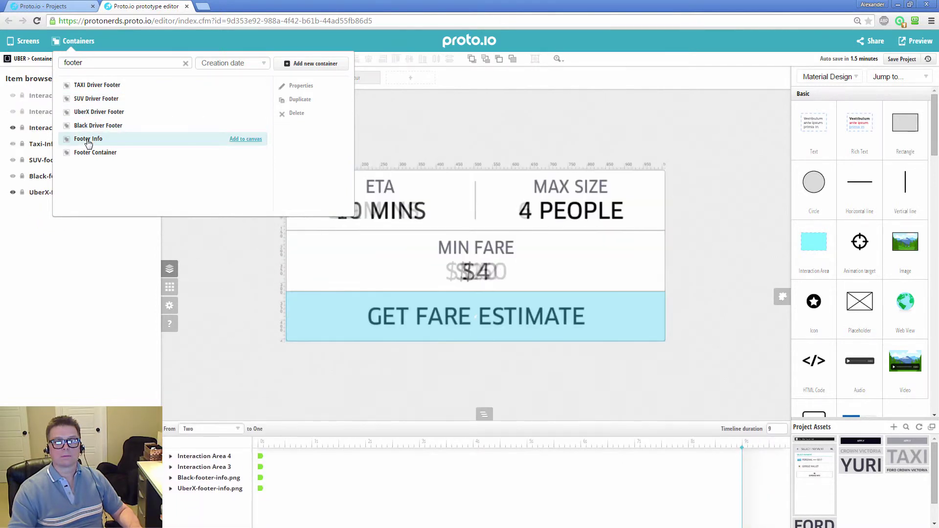
{"action": "left_click", "coordinate": [90, 152]}
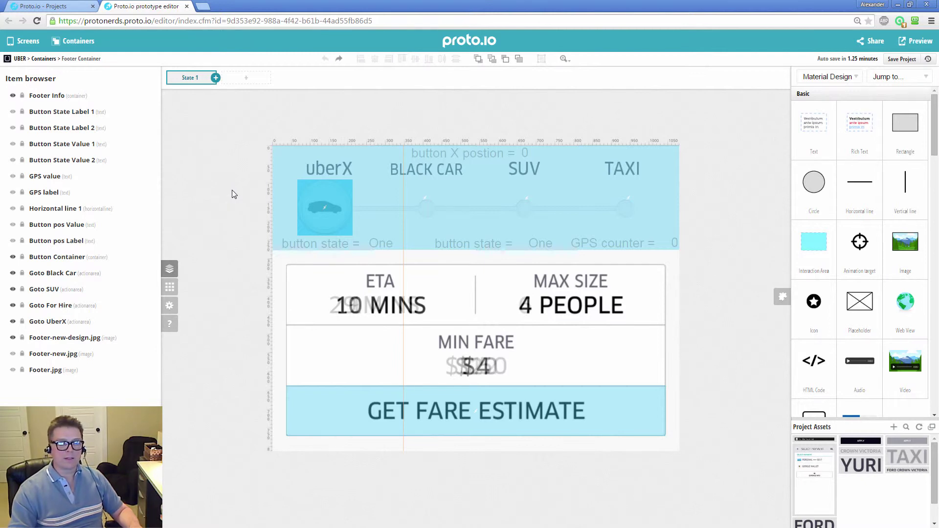
Step: Return to the Home screen and look through its item list down to the request containers
{"action": "left_click", "coordinate": [28, 42]}
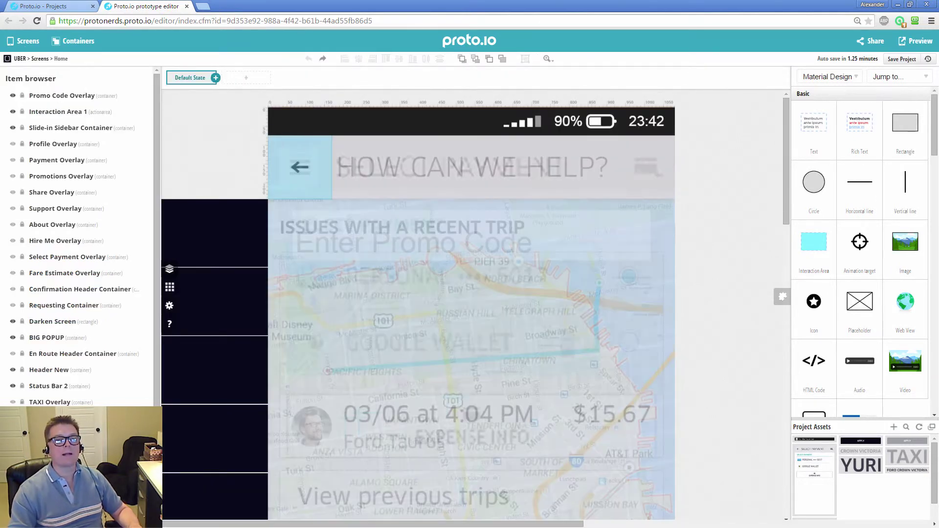
{"action": "scroll", "coordinate": [164, 343], "scroll_direction": "down", "scroll_amount": 1}
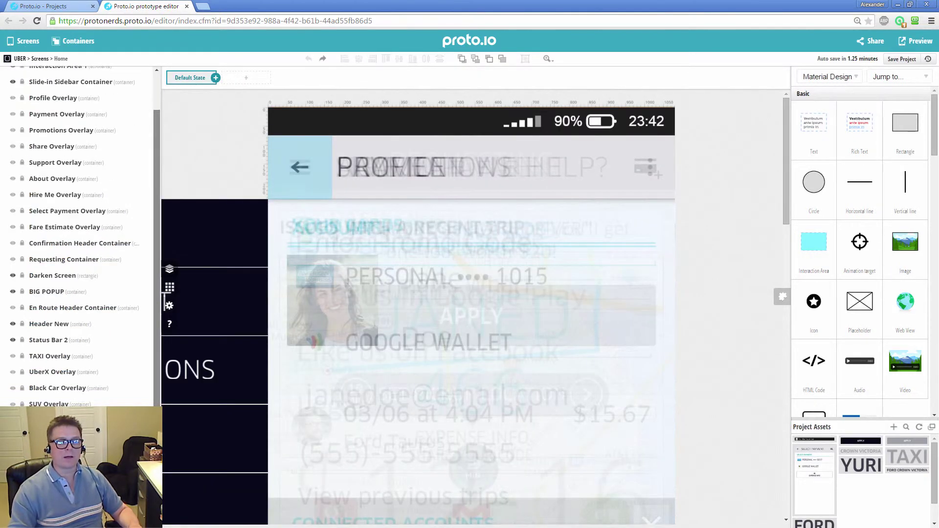
{"action": "scroll", "coordinate": [164, 301], "scroll_direction": "down", "scroll_amount": 2}
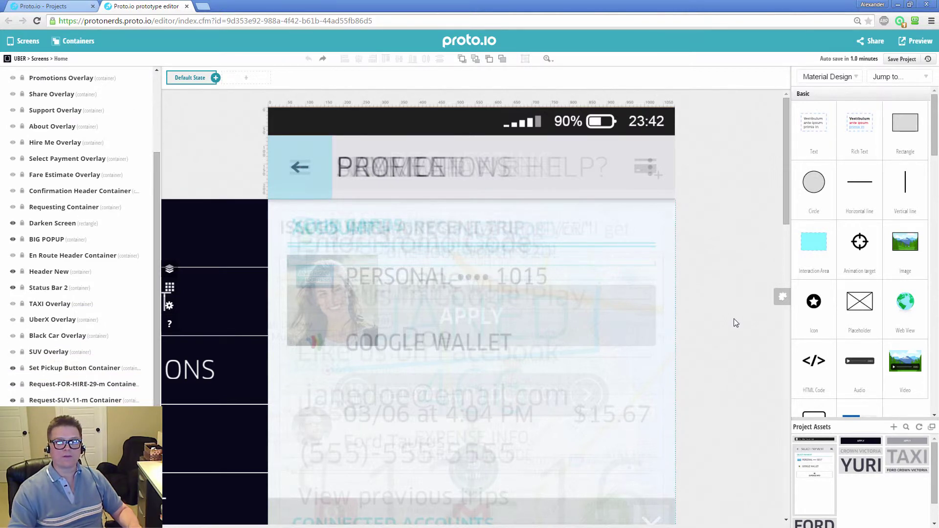
{"action": "mouse_move", "coordinate": [786, 171]}
{"action": "left_mouse_down"}
{"action": "mouse_move", "coordinate": [770, 416]}
{"action": "mouse_move", "coordinate": [789, 458]}
{"action": "mouse_move", "coordinate": [794, 172]}
{"action": "left_mouse_up"}
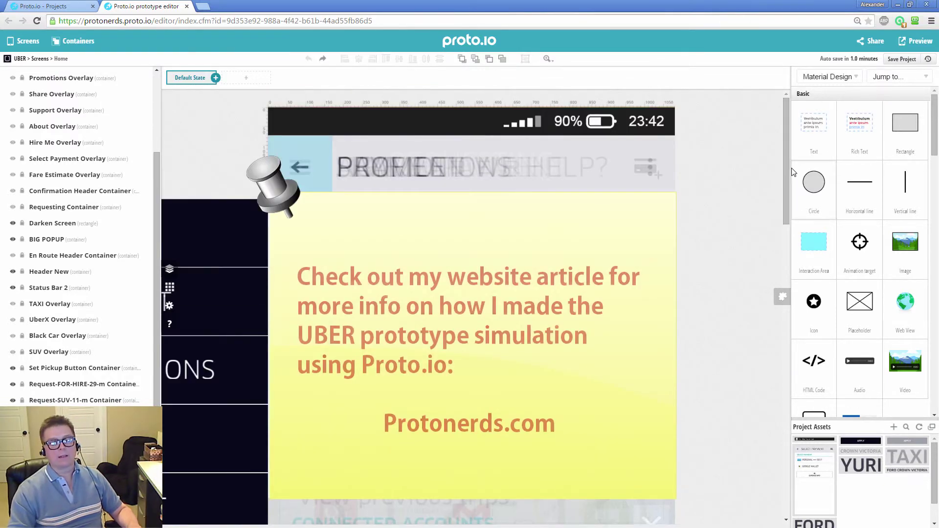